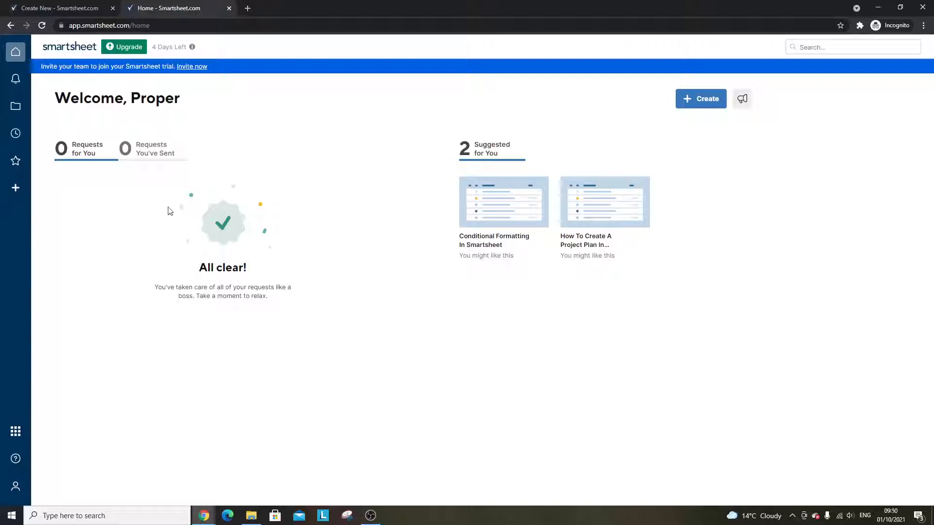
Open the sheet "Conditional Formatting In Smartsheet" from the Sheets folder
left_click(20, 110)
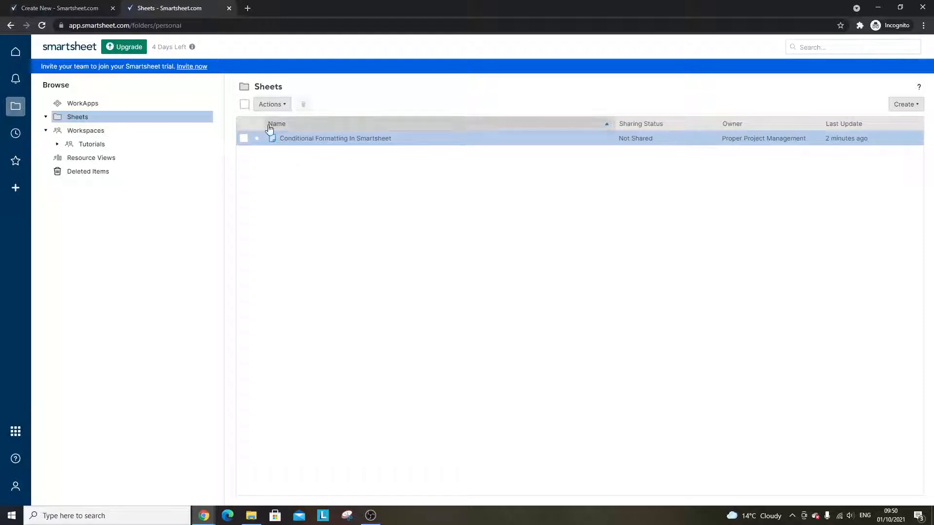
left_click(343, 139)
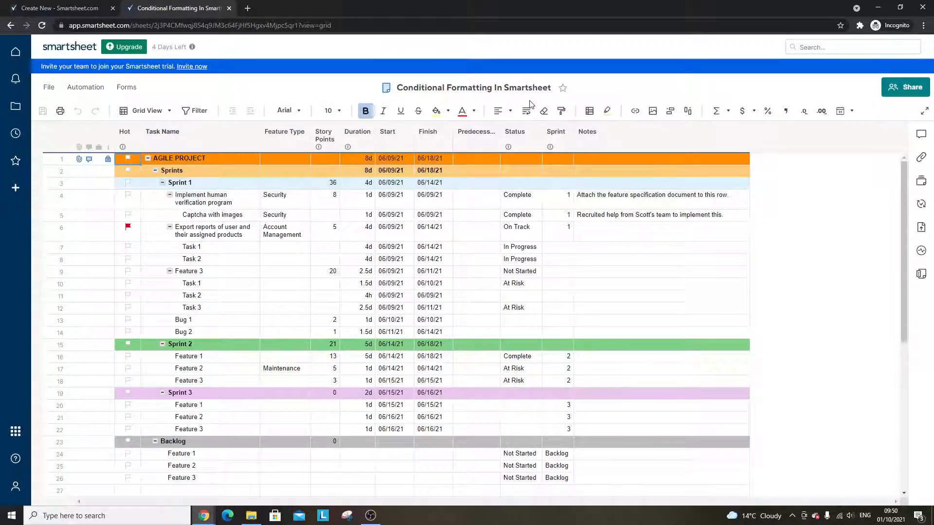
left_click(590, 113)
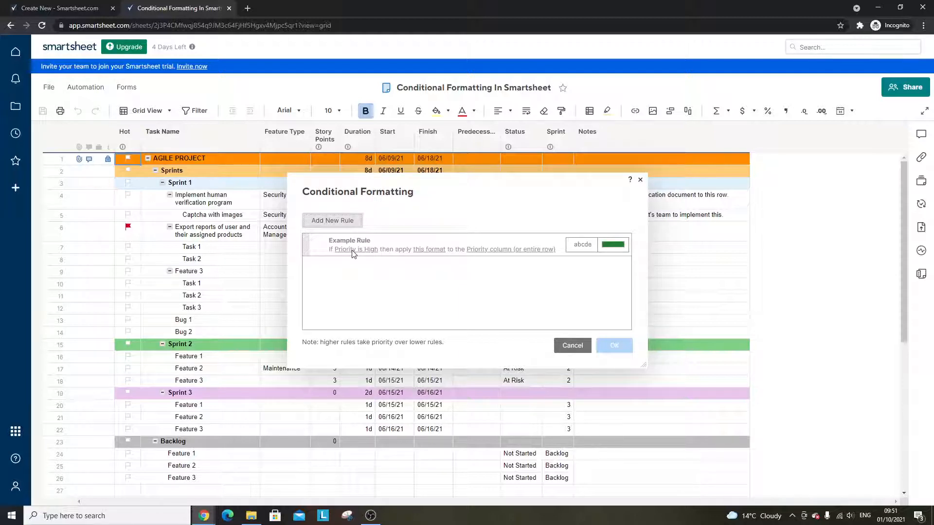
left_click(318, 223)
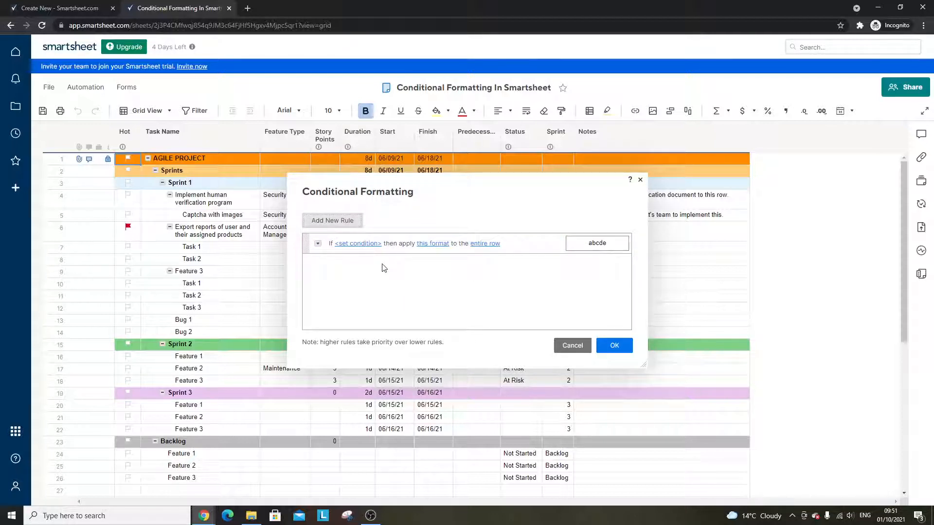
left_click(352, 248)
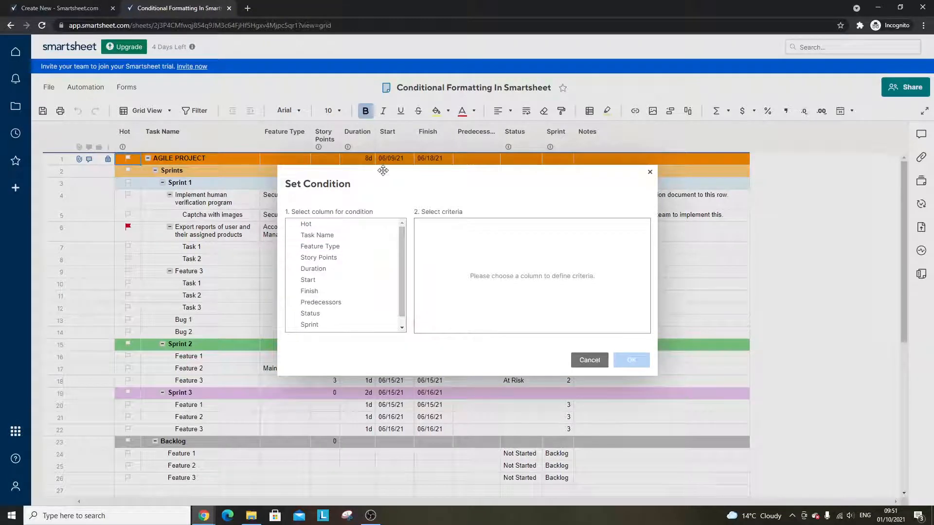
left_click_drag(404, 175, 523, 168)
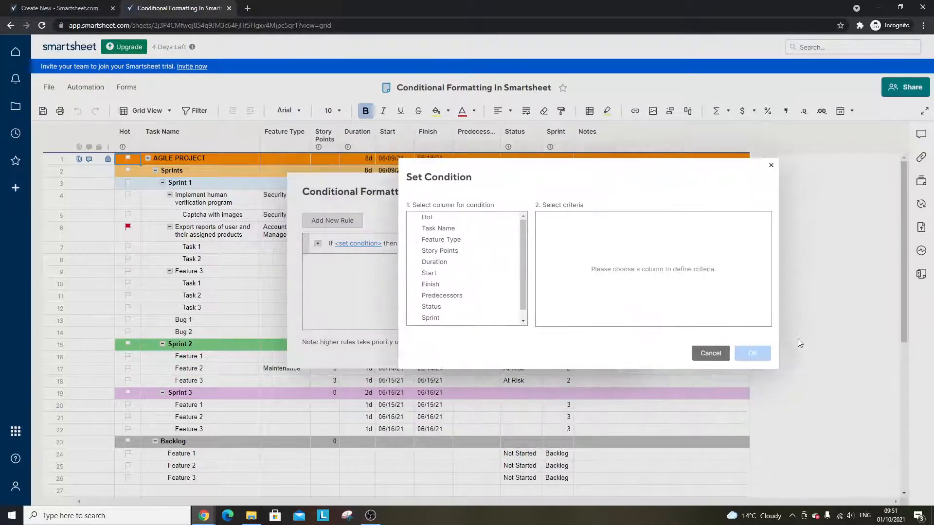
left_click(708, 354)
left_click(640, 180)
left_click(541, 308)
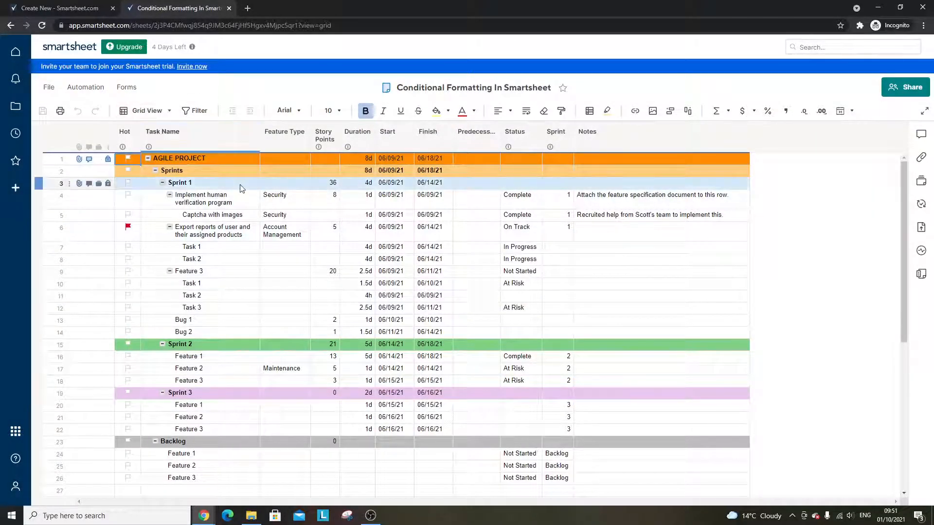
Examine the Status column entries across the sprint tasks, especially the tasks marked At Risk
left_click_drag(515, 284, 519, 311)
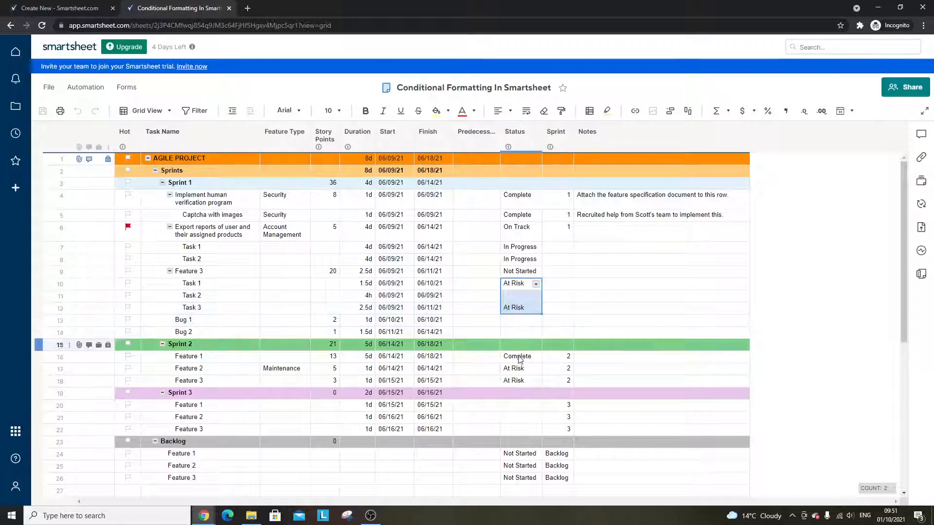
right_click(519, 309)
left_click(520, 369)
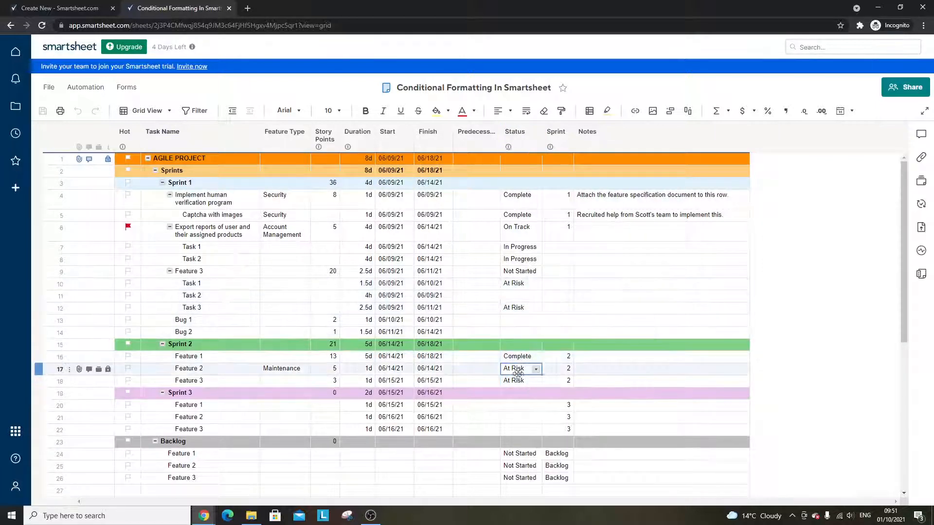
left_click(519, 417)
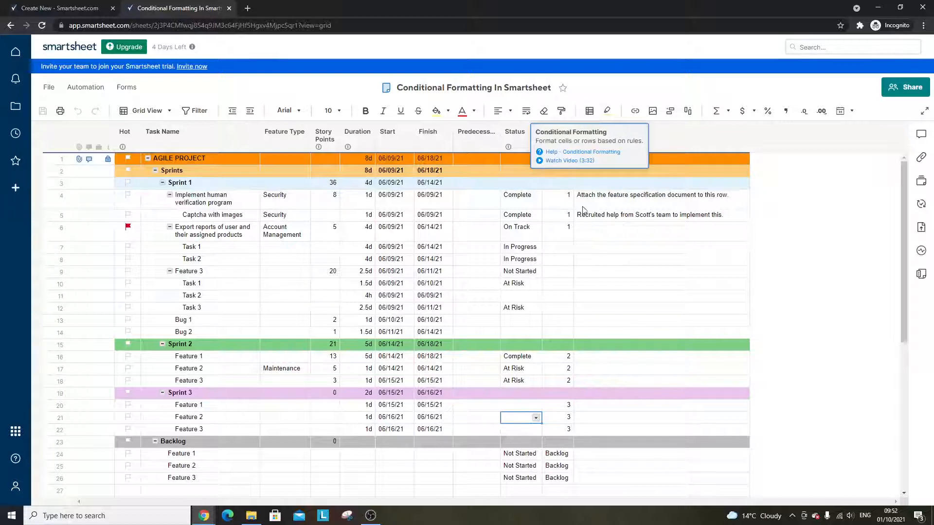
left_click(512, 306)
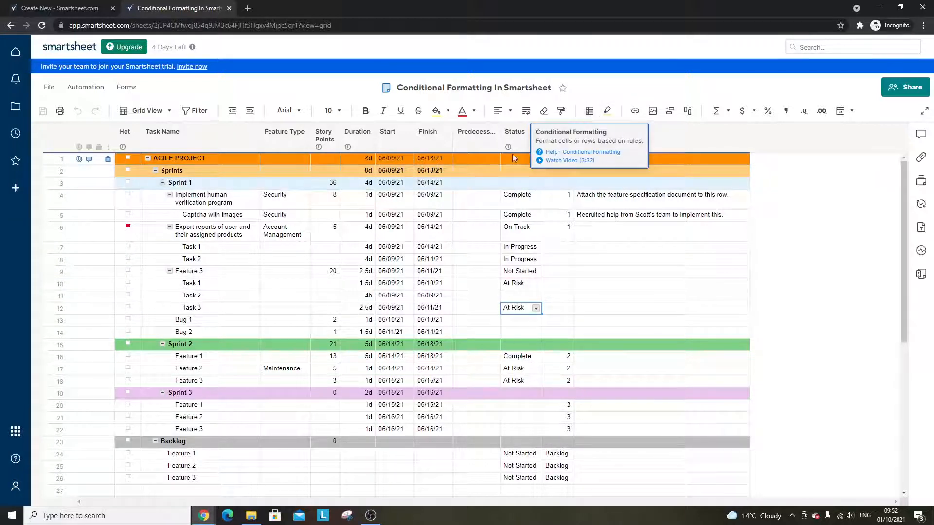
left_click(477, 215)
left_click(506, 238)
left_click(518, 308)
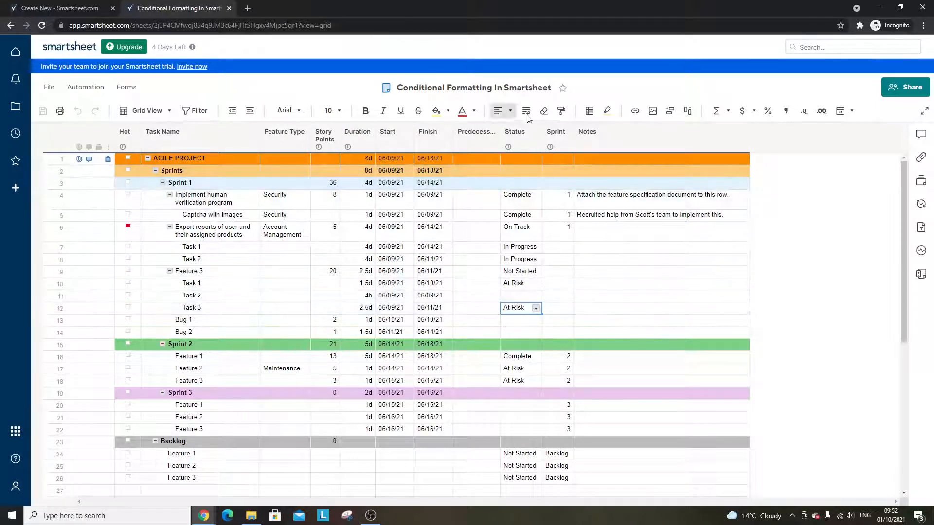
Add a new conditional formatting rule with the condition that Status is At Risk
left_click(589, 112)
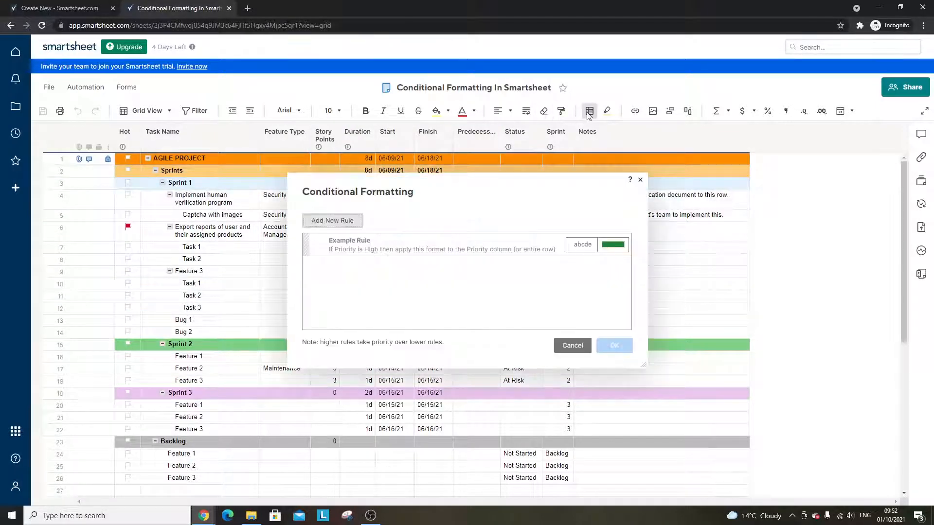
left_click(342, 223)
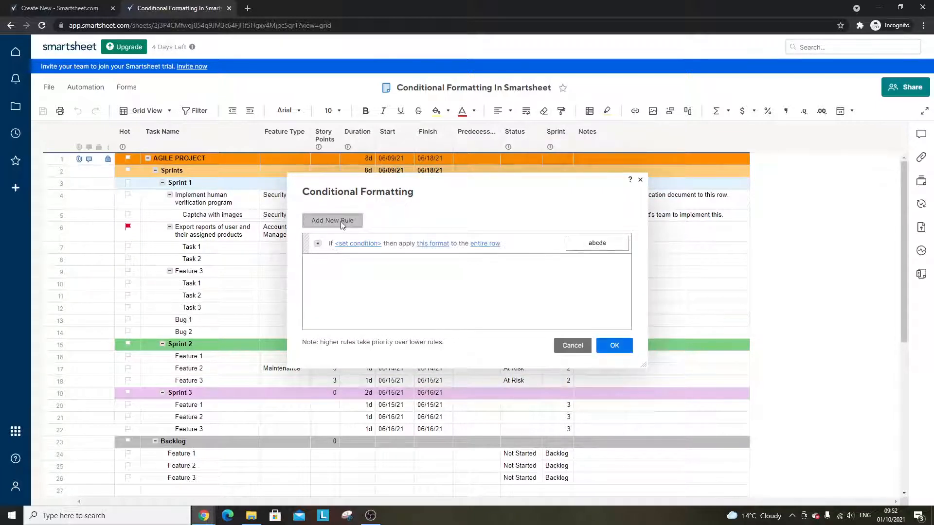
left_click(358, 243)
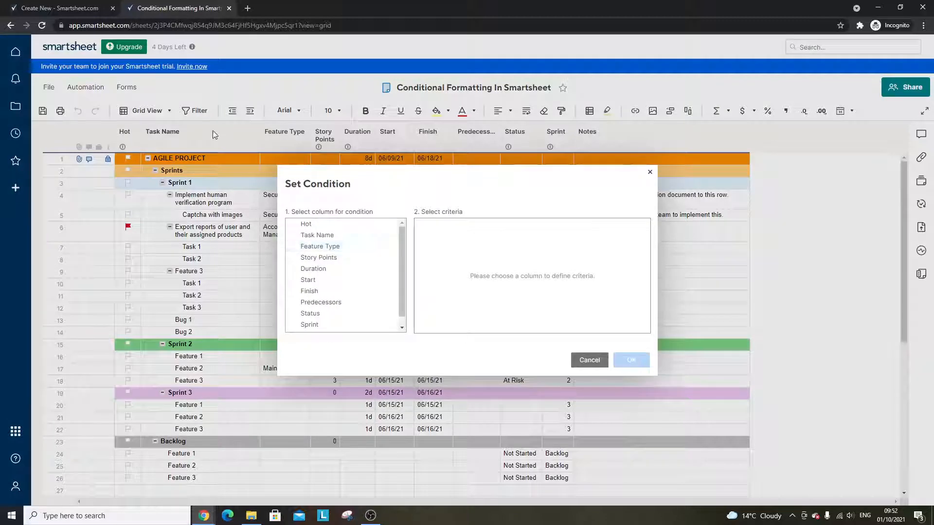
left_click_drag(428, 168, 471, 155)
scroll(358, 304, "down", 1)
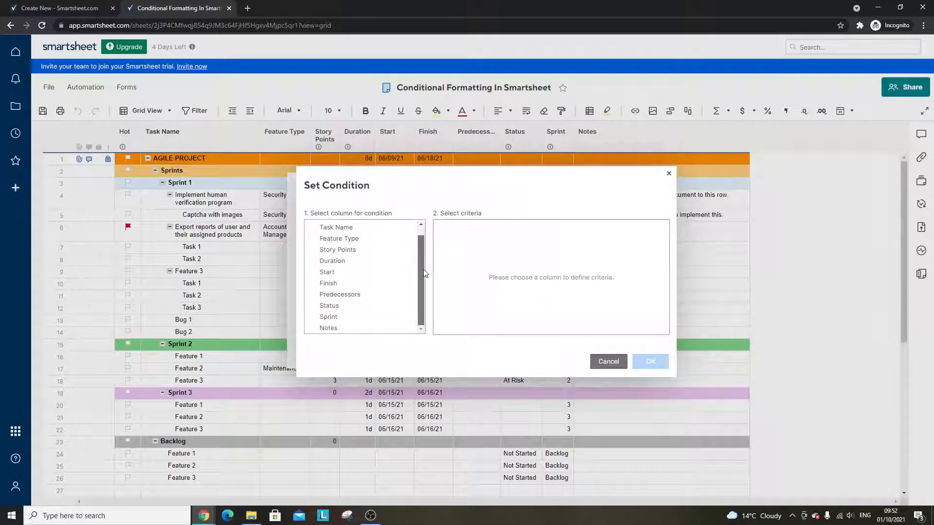
left_click(358, 304)
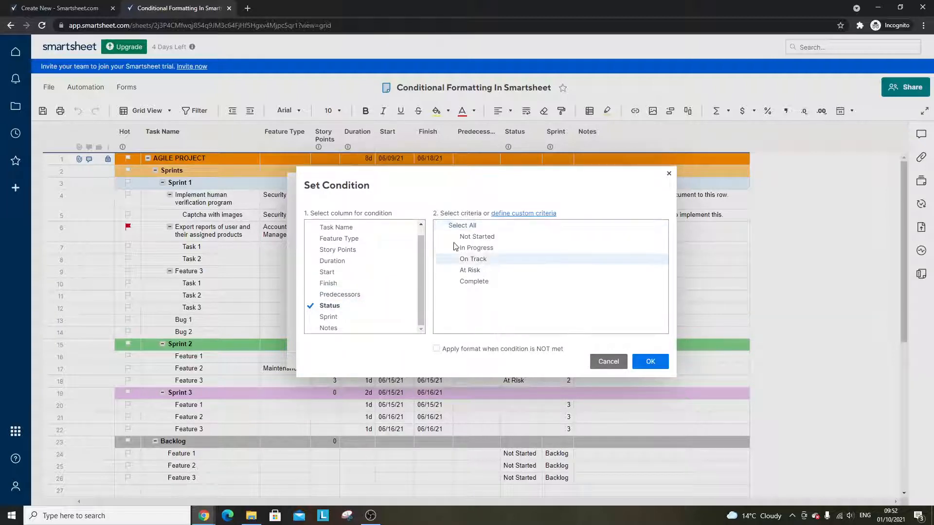
left_click(468, 274)
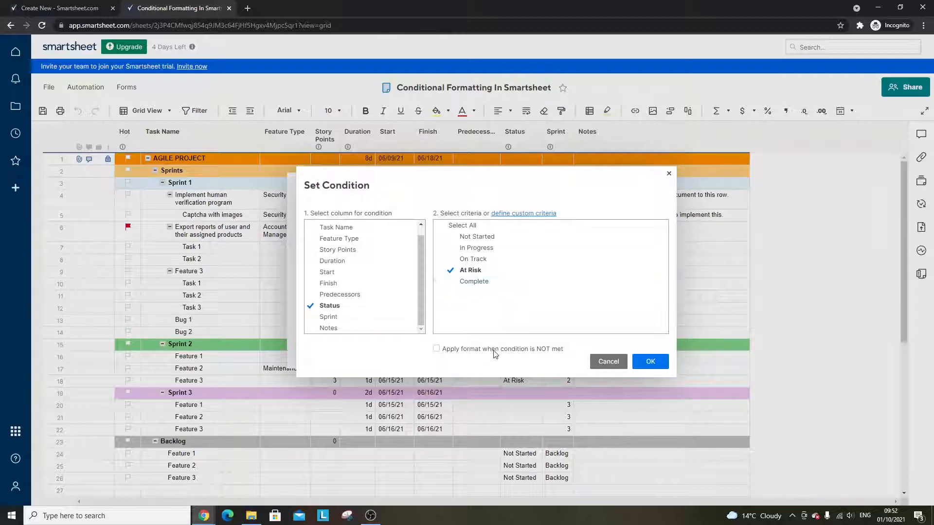
left_click(649, 362)
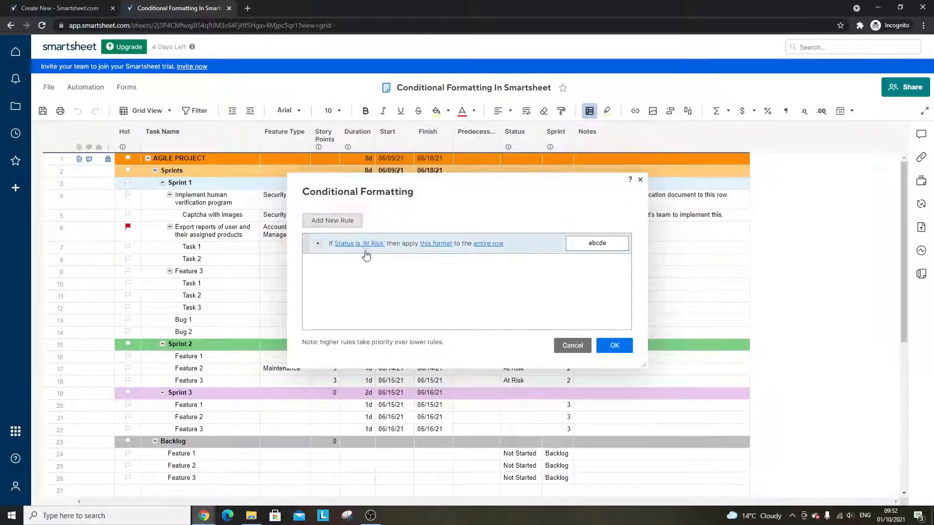
Set the At Risk rule's format to bold black text on a red background
left_click(438, 246)
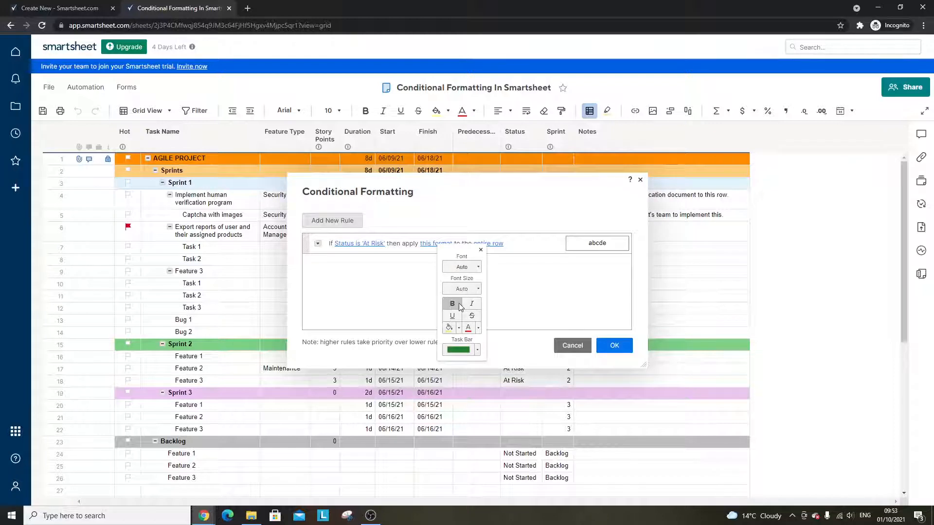
left_click(478, 328)
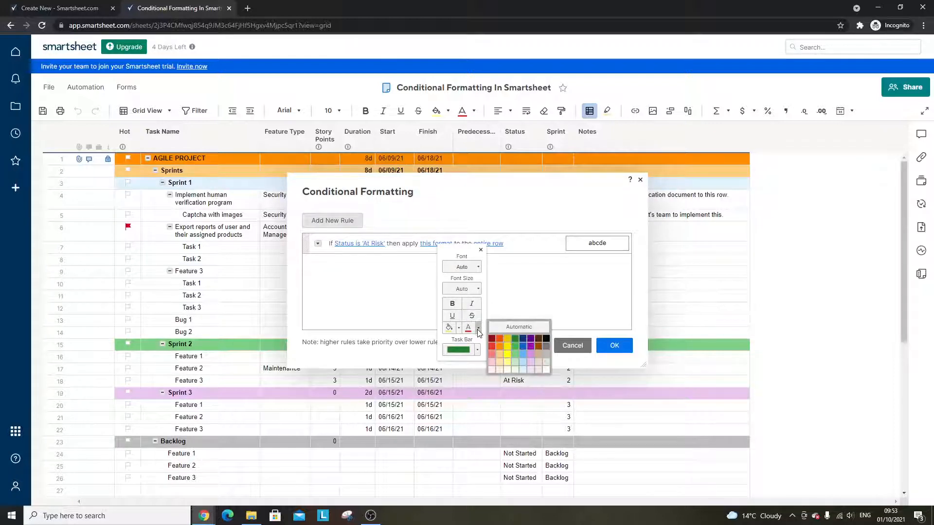
left_click(545, 339)
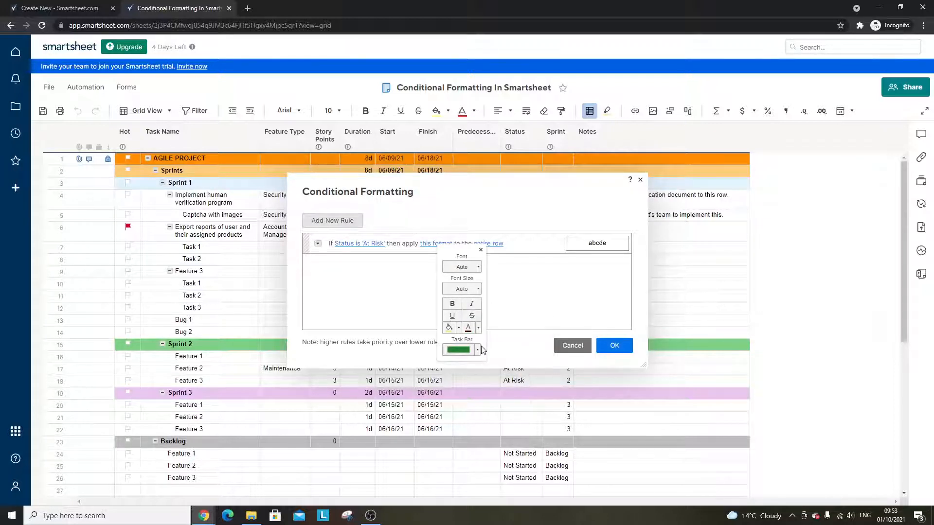
left_click(458, 328)
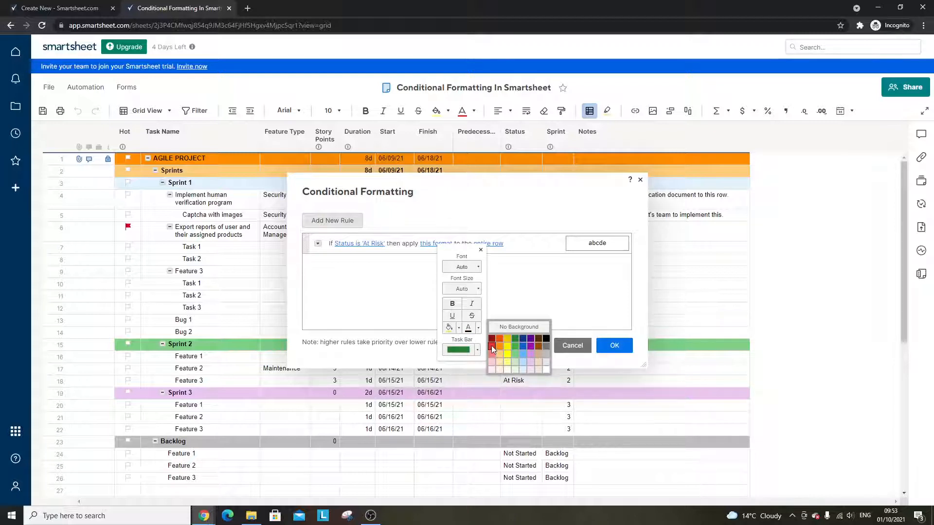
left_click(491, 346)
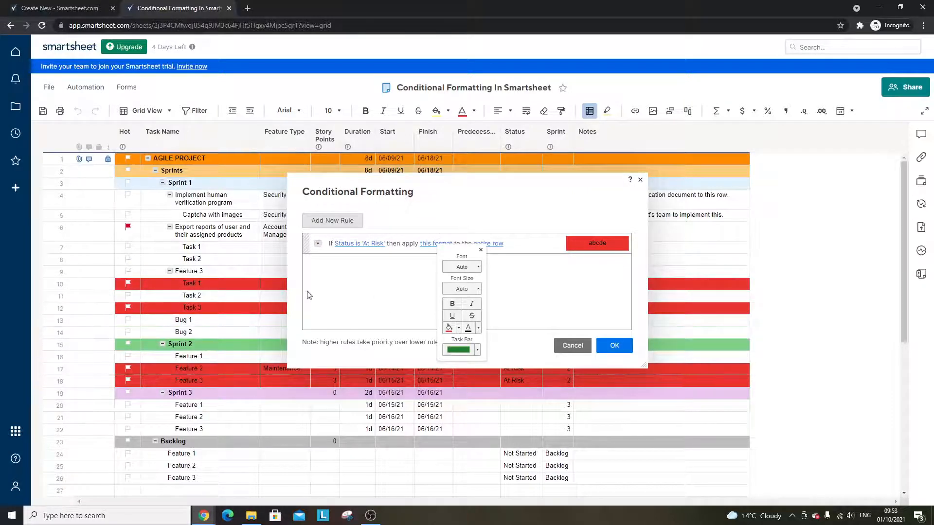
left_click(452, 303)
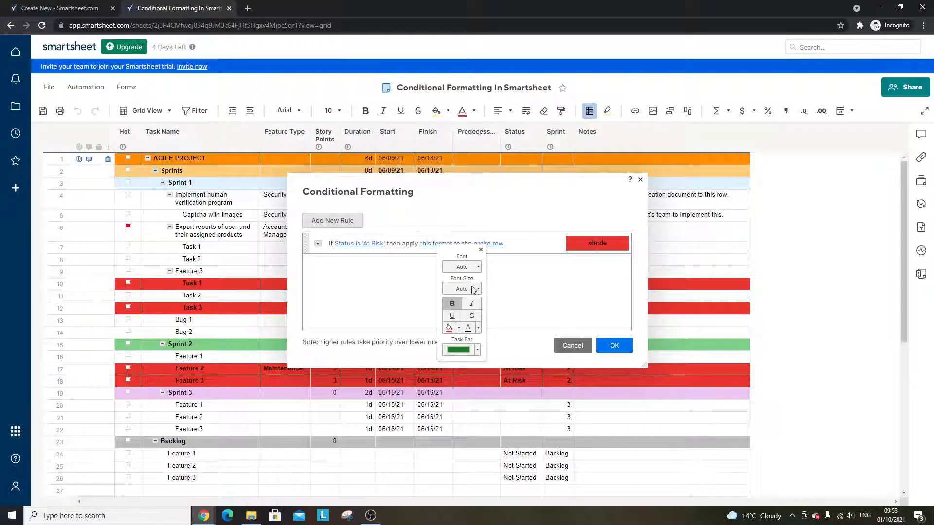
left_click(481, 251)
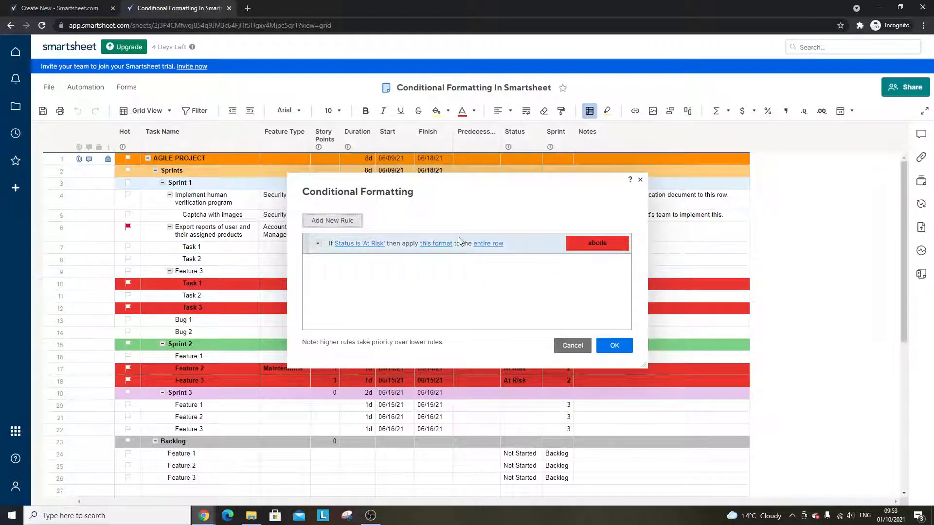
Limit the At Risk rule's formatting to the Status column instead of the entire row and apply the rule to the sheet
left_click(495, 248)
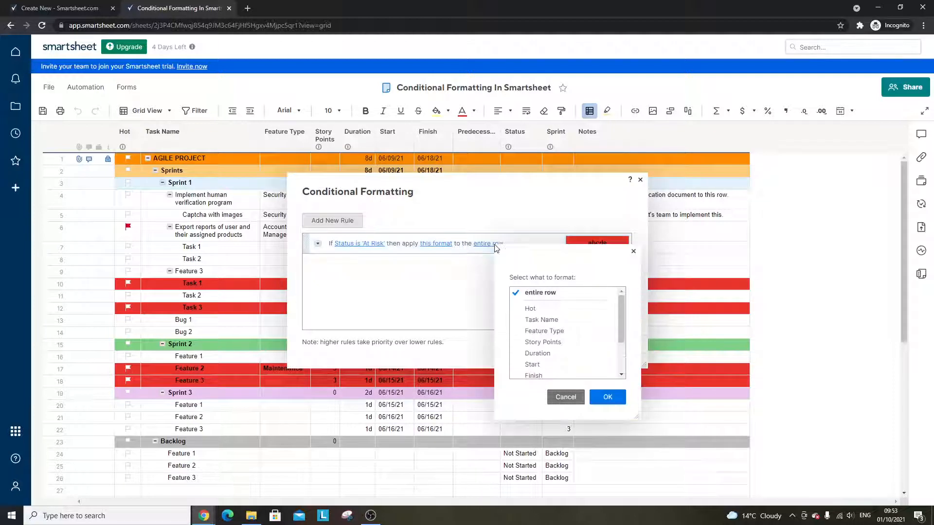
left_click_drag(619, 304, 617, 335)
left_click(562, 353)
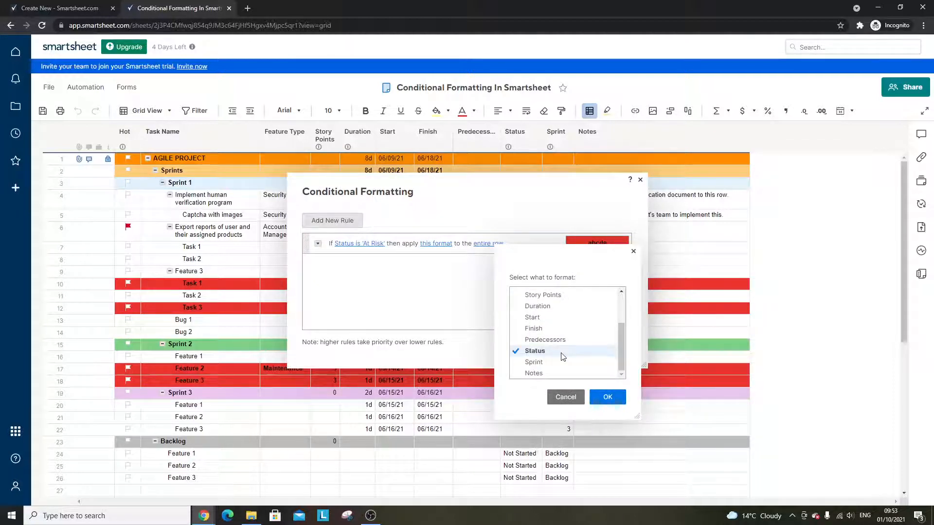
left_click(607, 398)
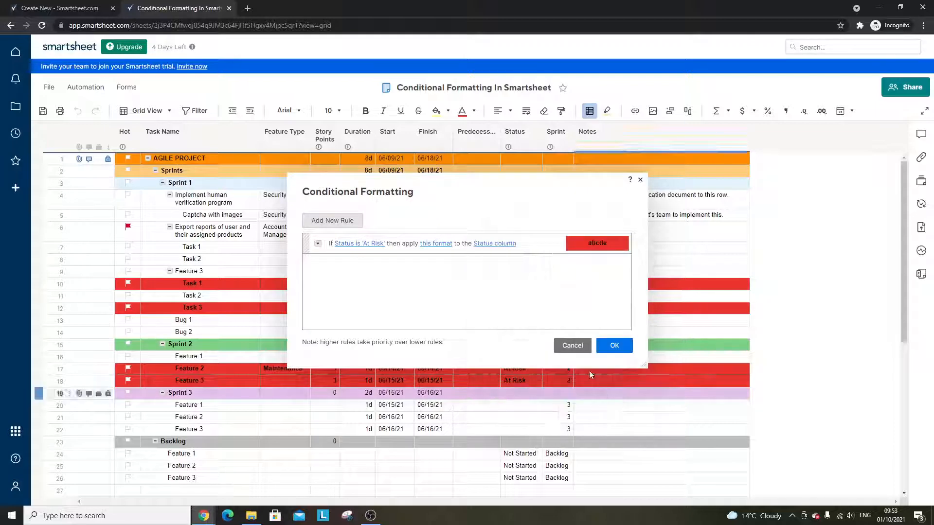
left_click(605, 346)
left_click(558, 285)
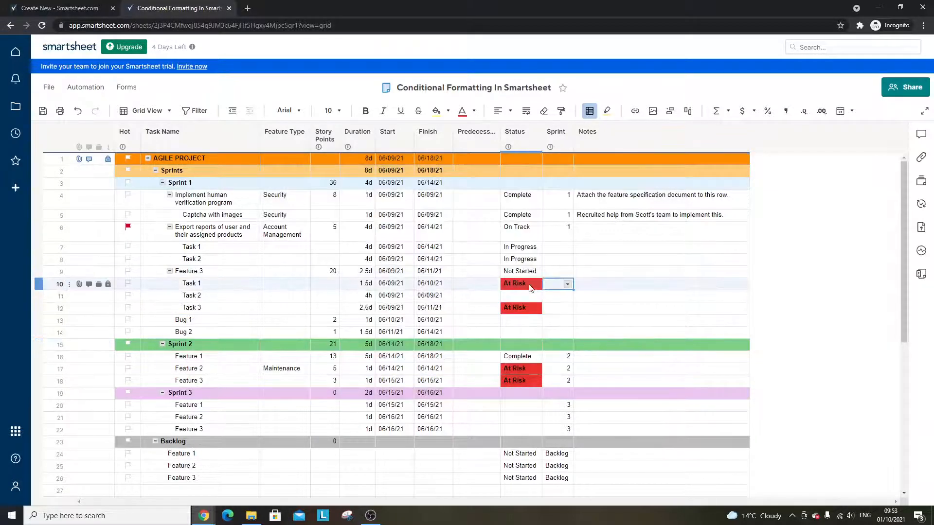
left_click(524, 294)
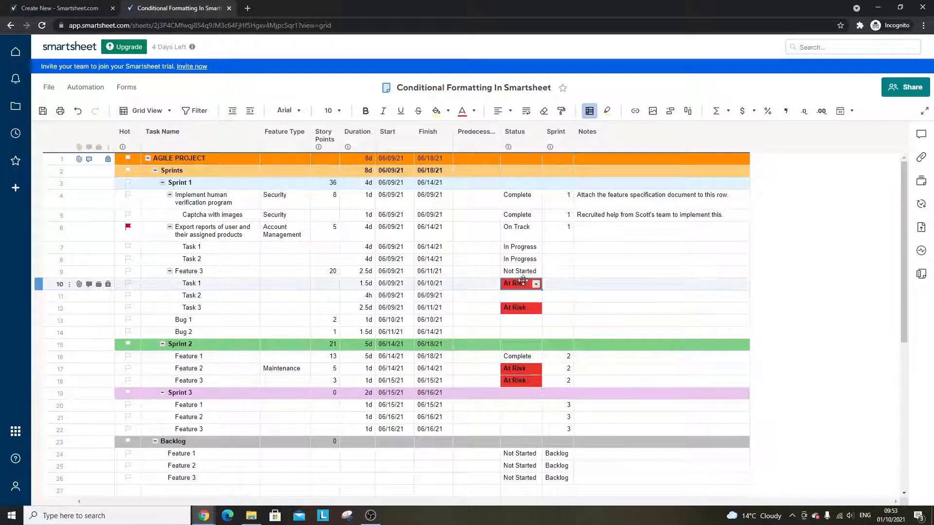
Set the Status of the "Implement human verification program" task to At Risk
left_click(519, 197)
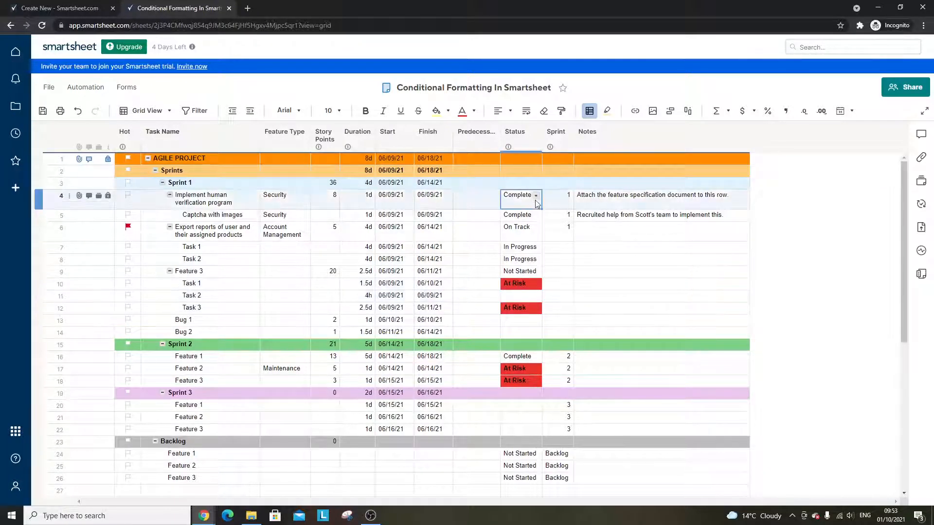
left_click(535, 196)
left_click(526, 241)
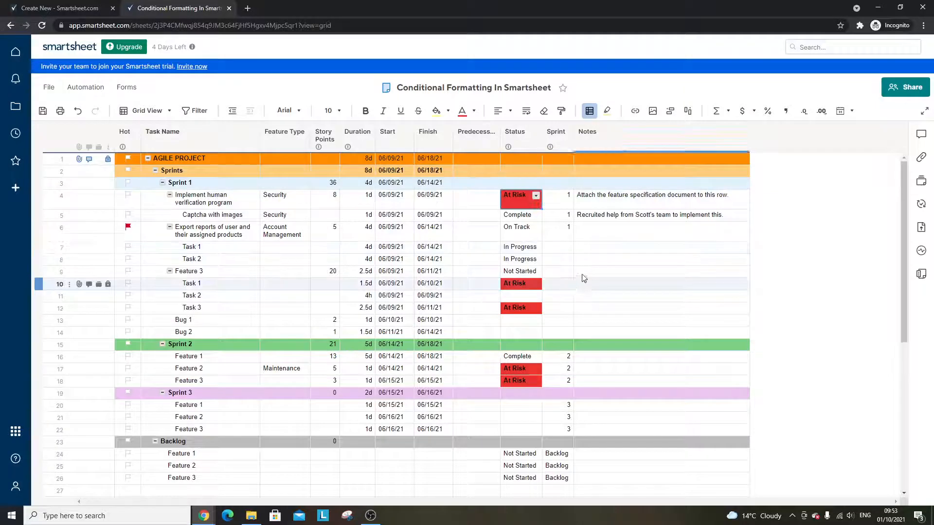
left_click(582, 275)
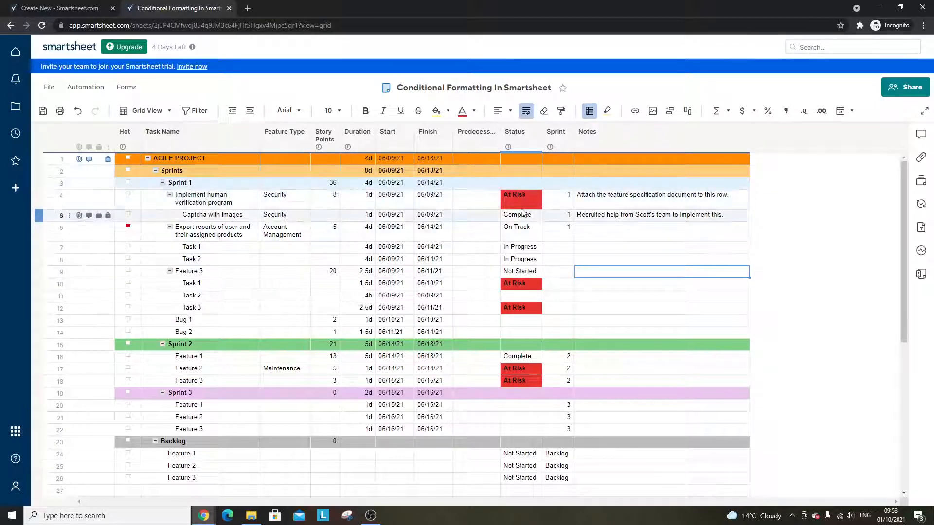
Set the Status of the "Implement human verification program" task to Not Started
left_click(528, 199)
left_click(537, 196)
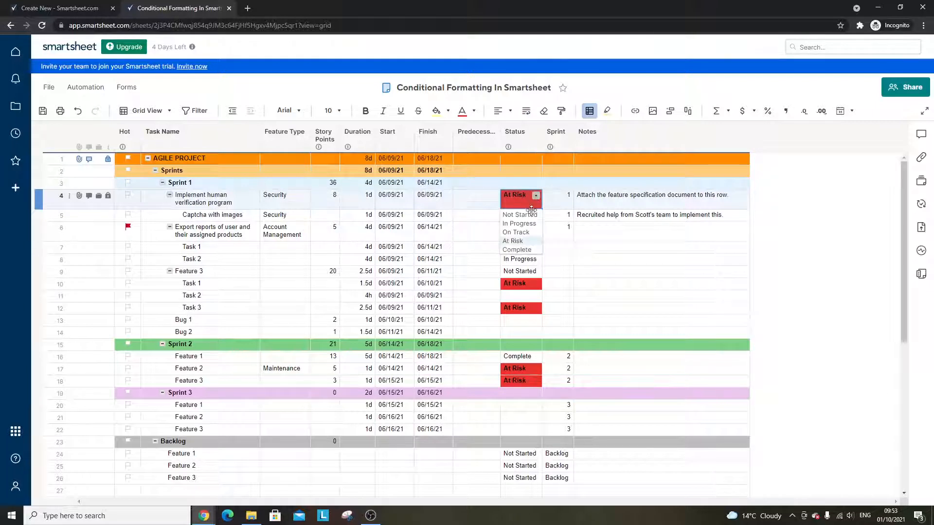
left_click(519, 205)
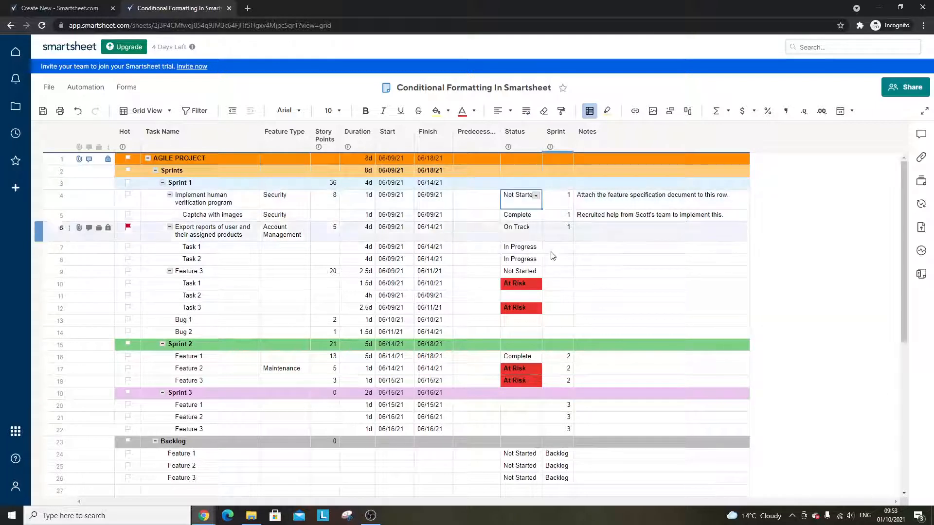
left_click(522, 204)
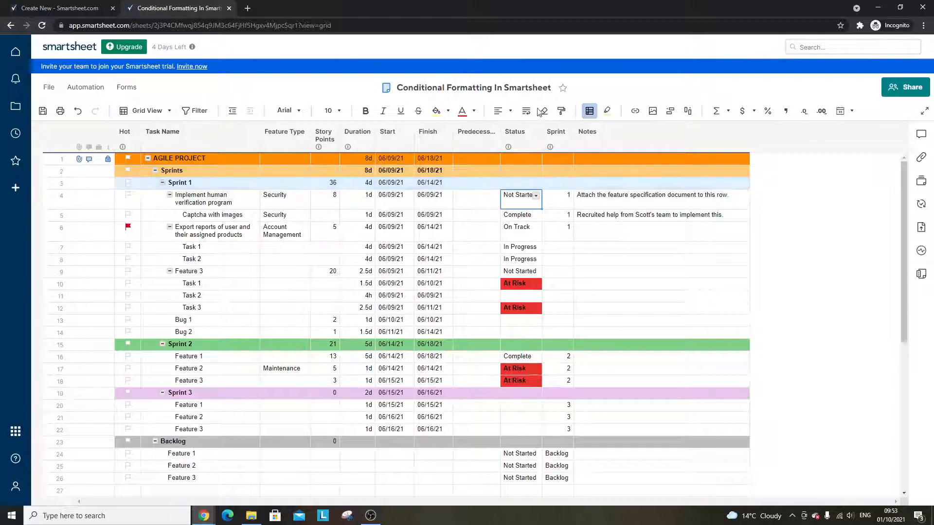
Add a second condition to the At Risk formatting rule requiring that Finish is in the past, and apply the rule to the sheet
left_click(589, 111)
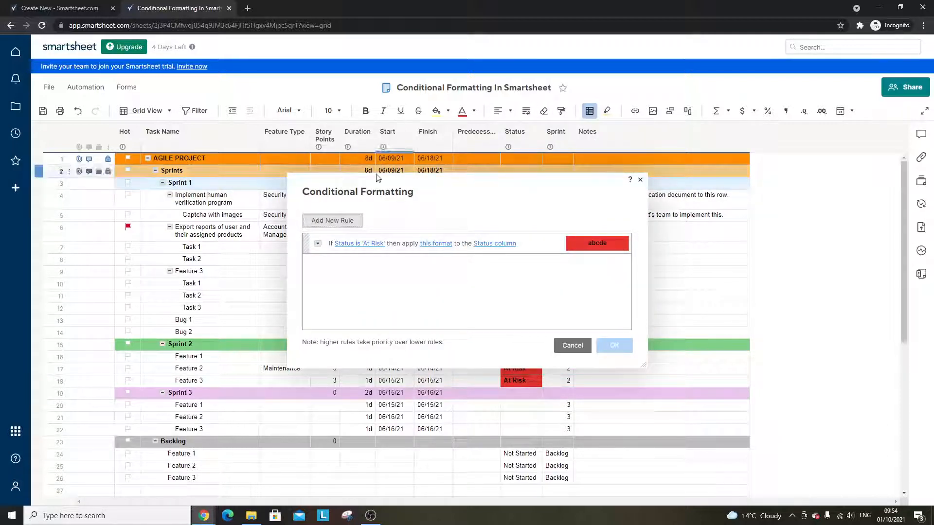
left_click(318, 243)
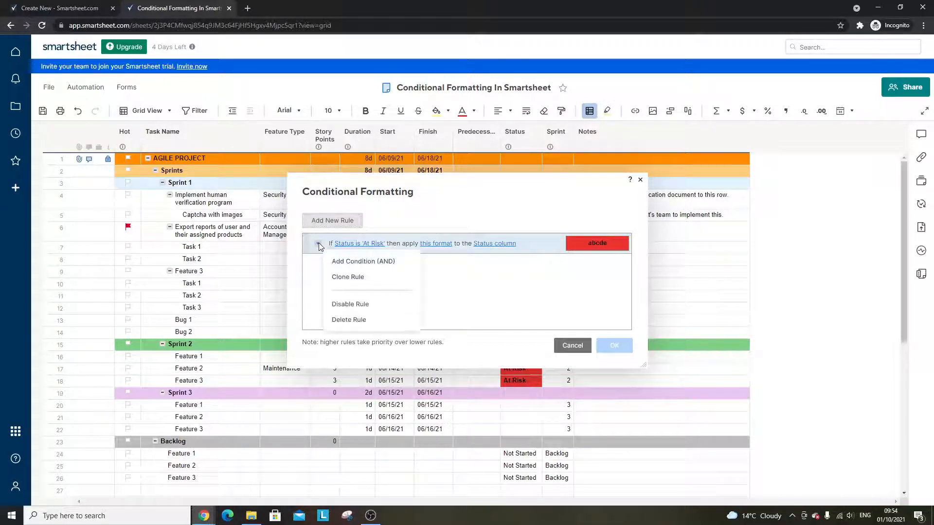
left_click(349, 264)
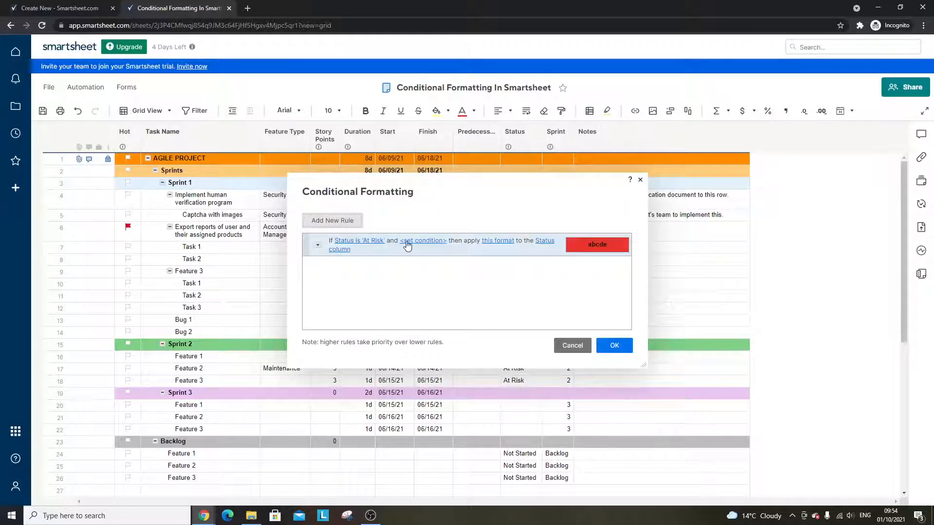
left_click_drag(427, 181, 580, 175)
left_click(586, 253)
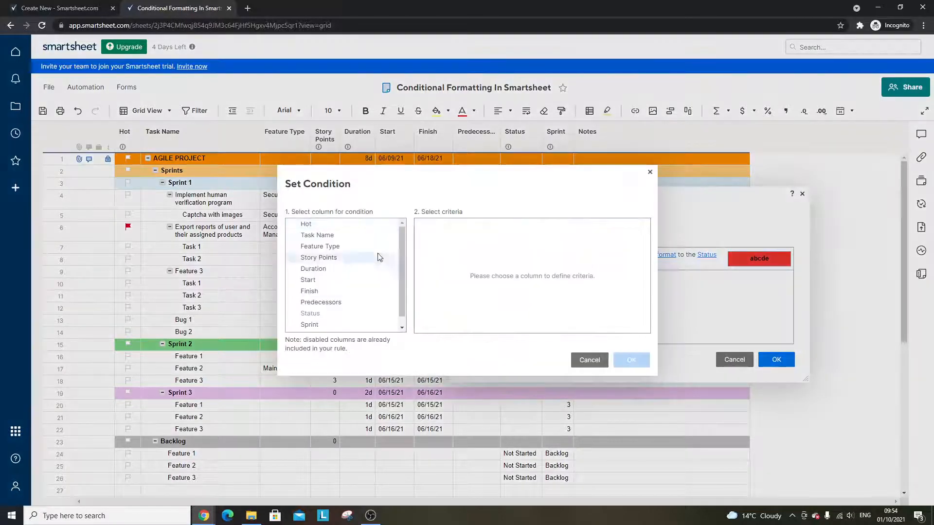
left_click(333, 291)
left_click(456, 225)
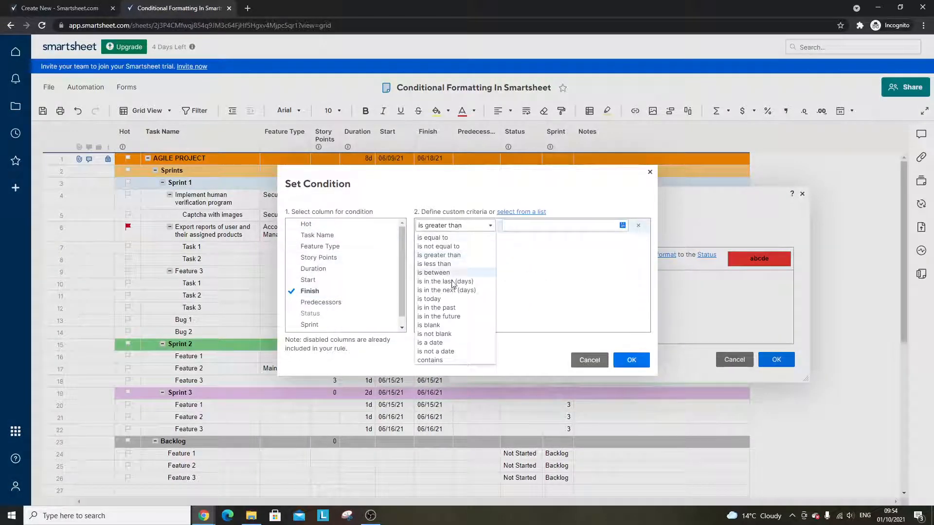
left_click(440, 308)
left_click(630, 360)
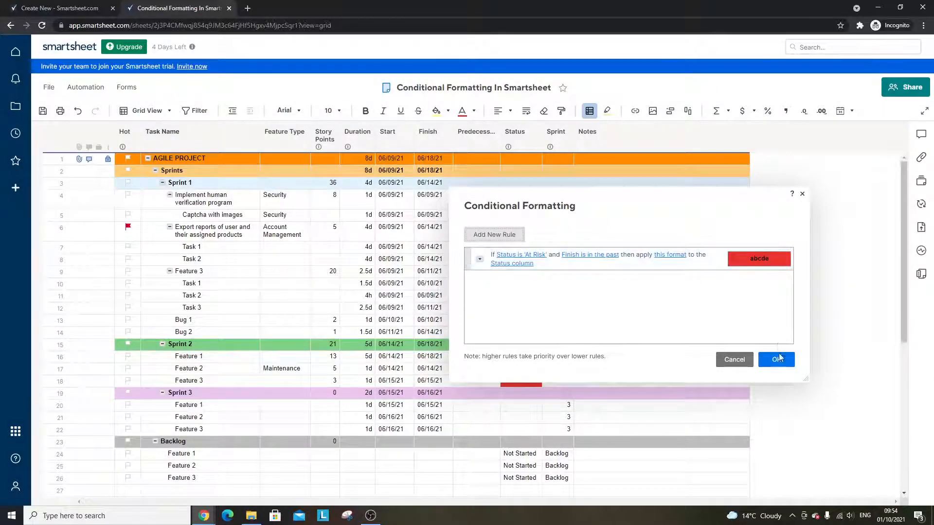
left_click(779, 358)
Set the "Implement human verification program" task's Status to At Risk and try to edit its Finish date
left_click(527, 204)
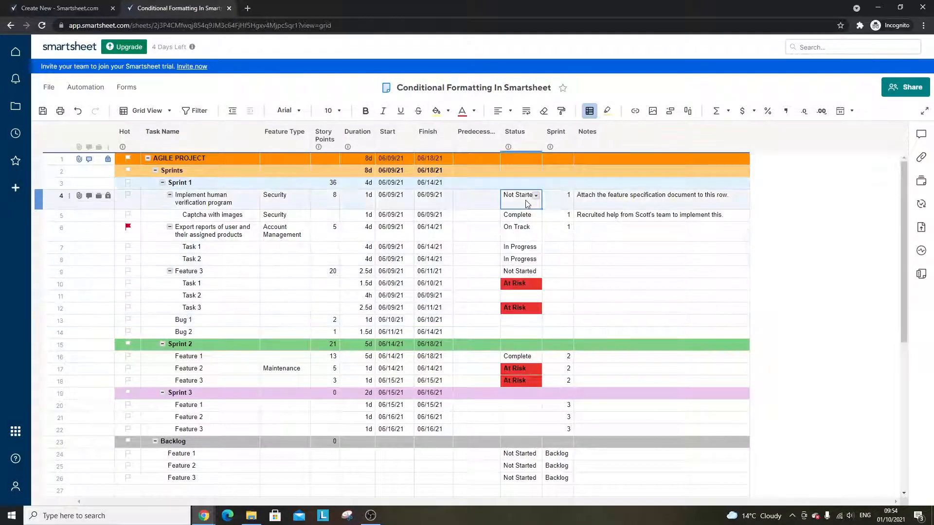
left_click(536, 196)
left_click(533, 246)
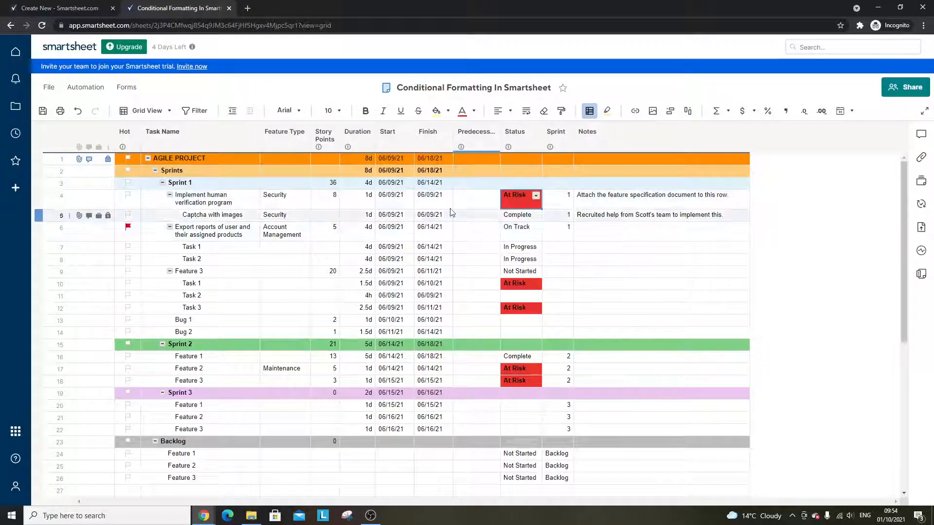
left_click(438, 201)
double_click(438, 202)
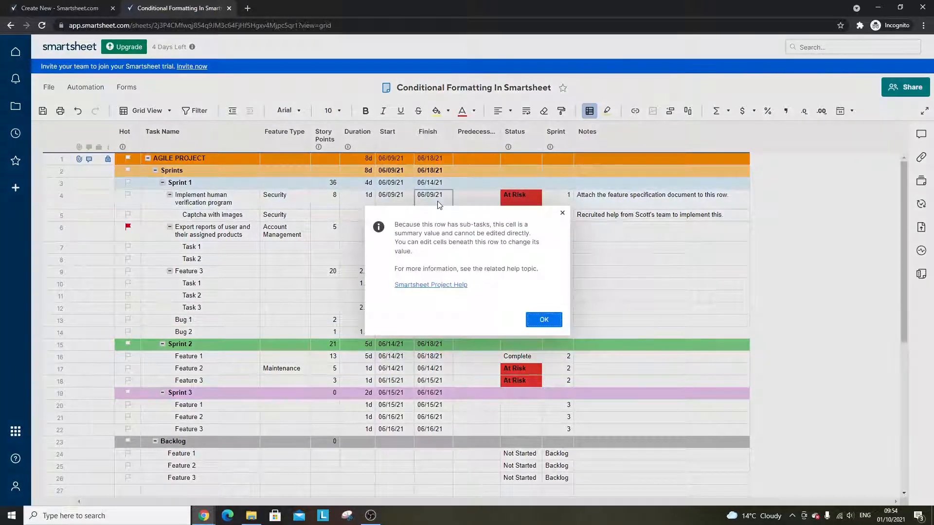
left_click(535, 318)
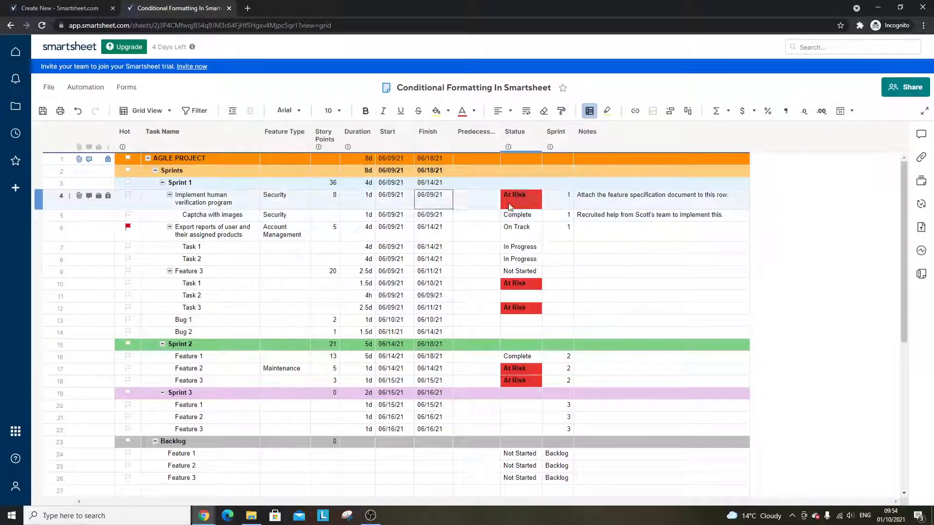
Return the Status of the "Implement human verification program" task to Not Started
left_click(528, 200)
left_click(536, 196)
left_click(530, 214)
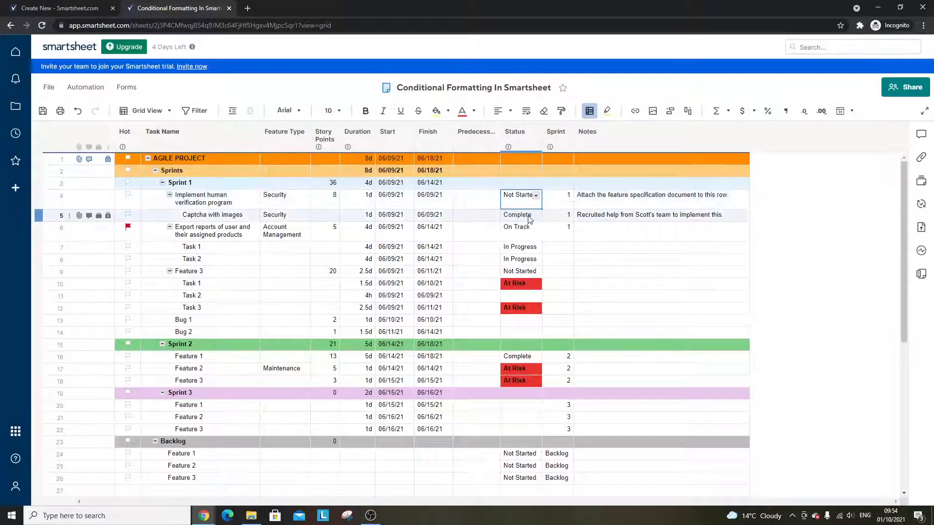
Set the Status of the "Captcha with images" subtask to At Risk
left_click(525, 215)
left_click(536, 216)
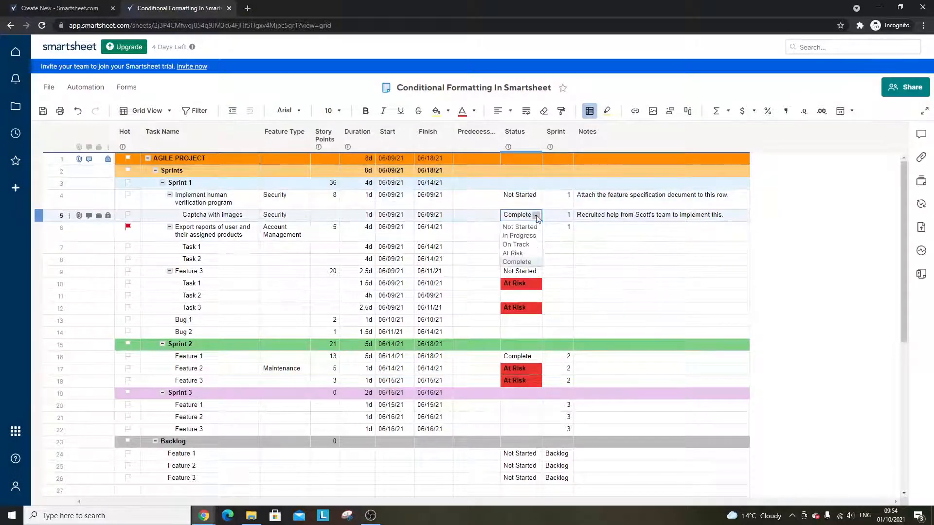
left_click(513, 253)
Set the Finish date of the "Captcha with images" subtask to December 3, 2021
double_click(441, 215)
left_click(449, 215)
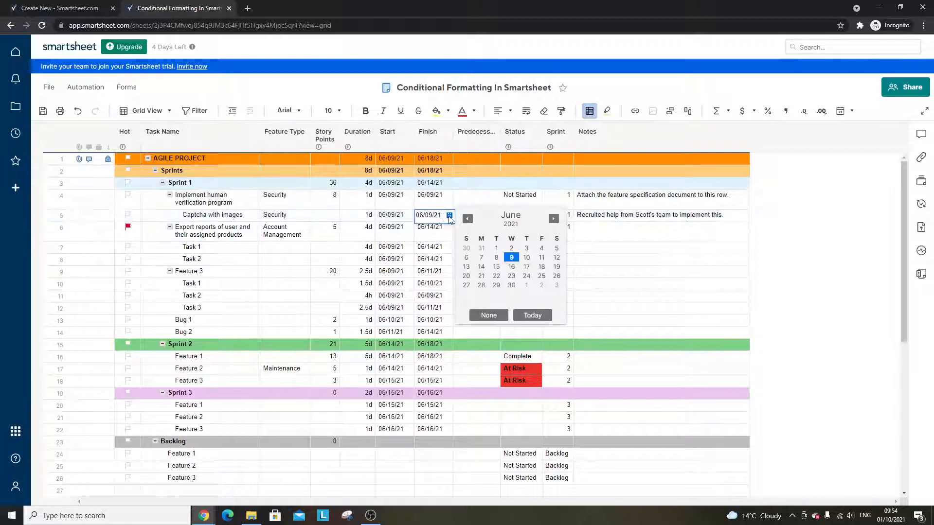
left_click(553, 218)
left_click(553, 219)
left_click(553, 218)
left_click(553, 219)
left_click(553, 219)
left_click(553, 218)
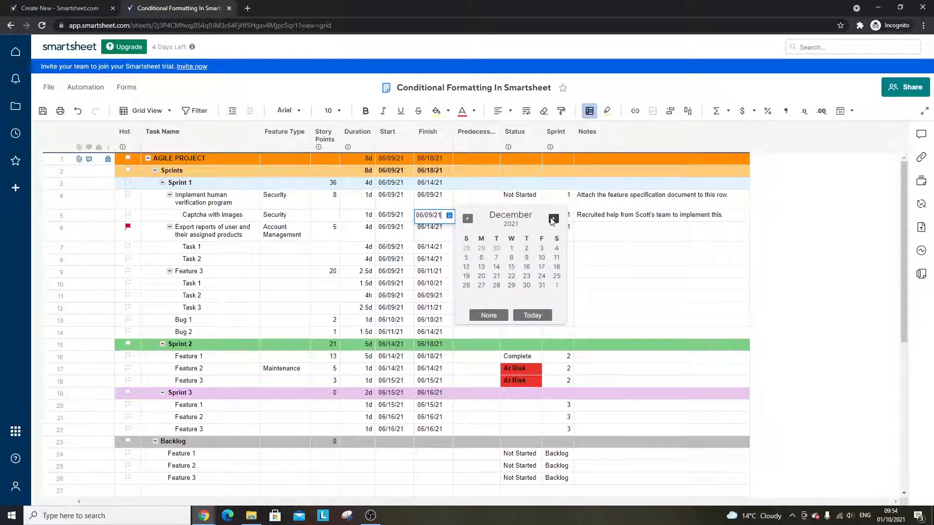
left_click(542, 248)
left_click(520, 218)
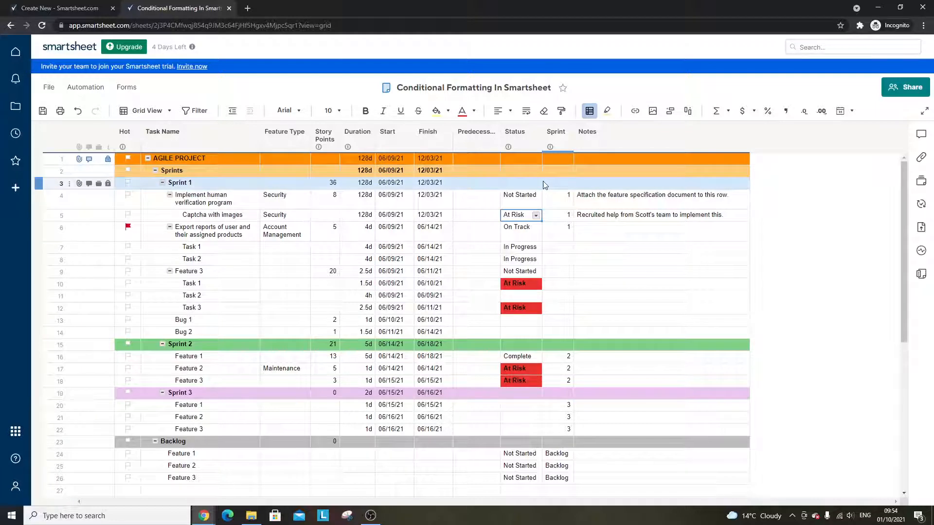
left_click(590, 111)
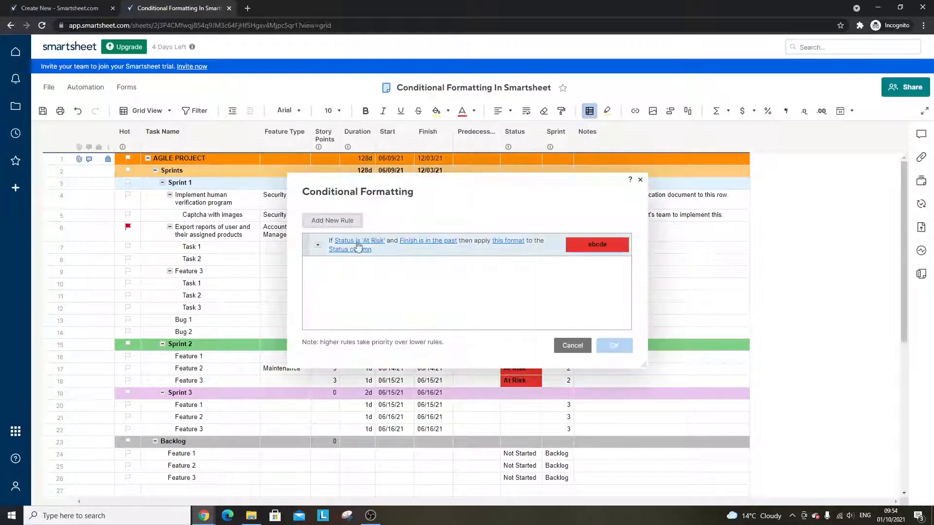
left_click(319, 245)
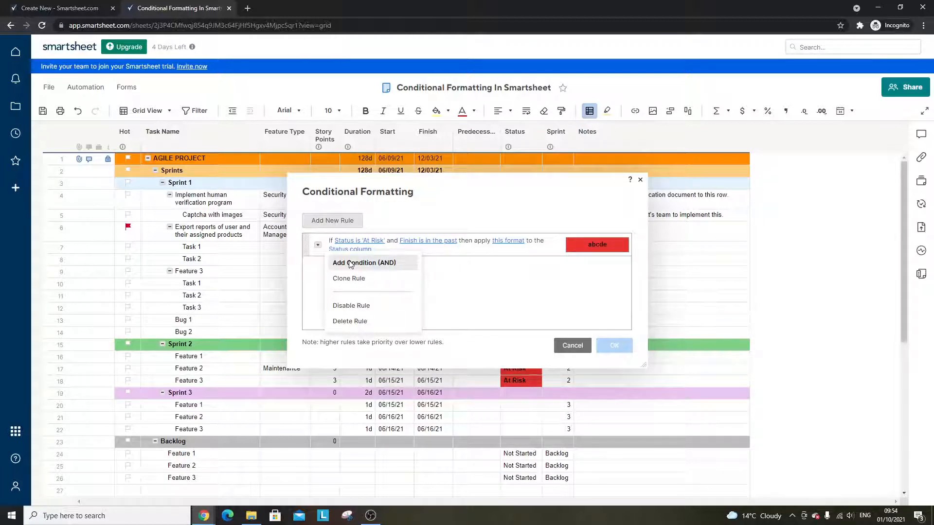
left_click(525, 282)
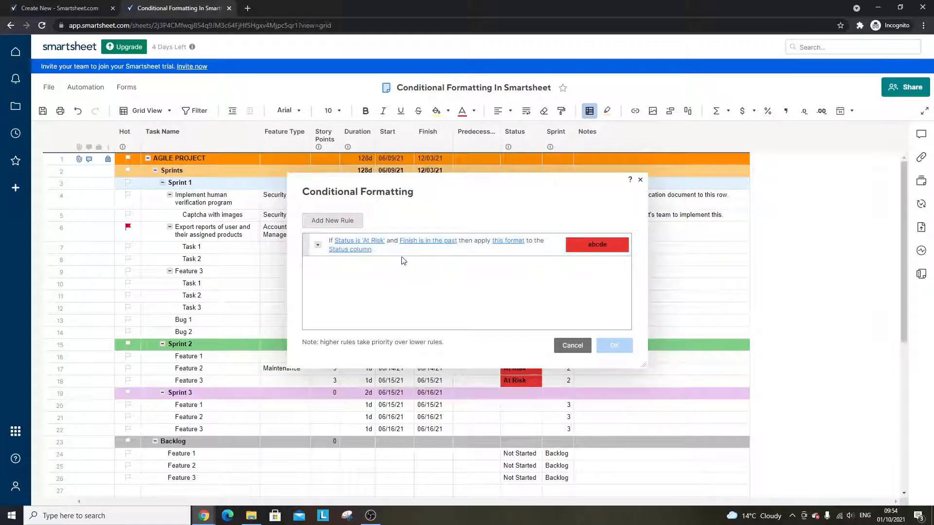
left_click(317, 244)
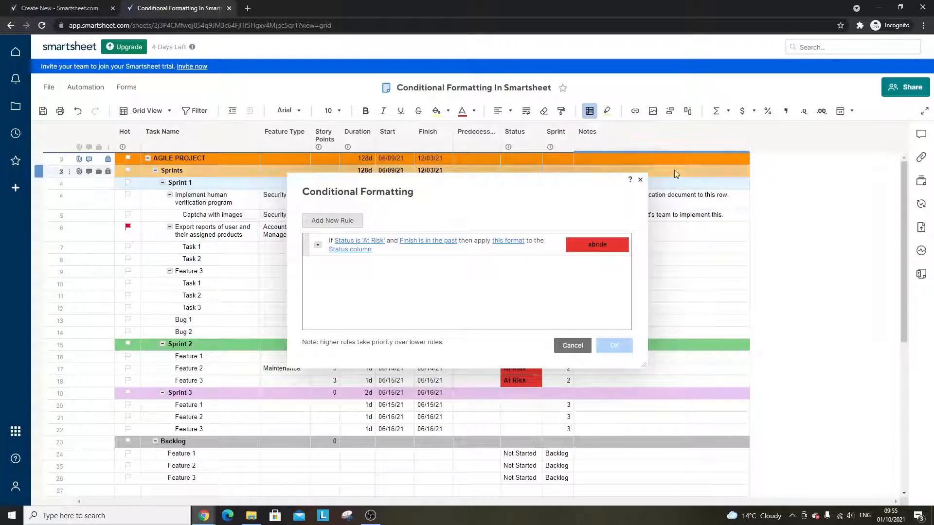
left_click(640, 180)
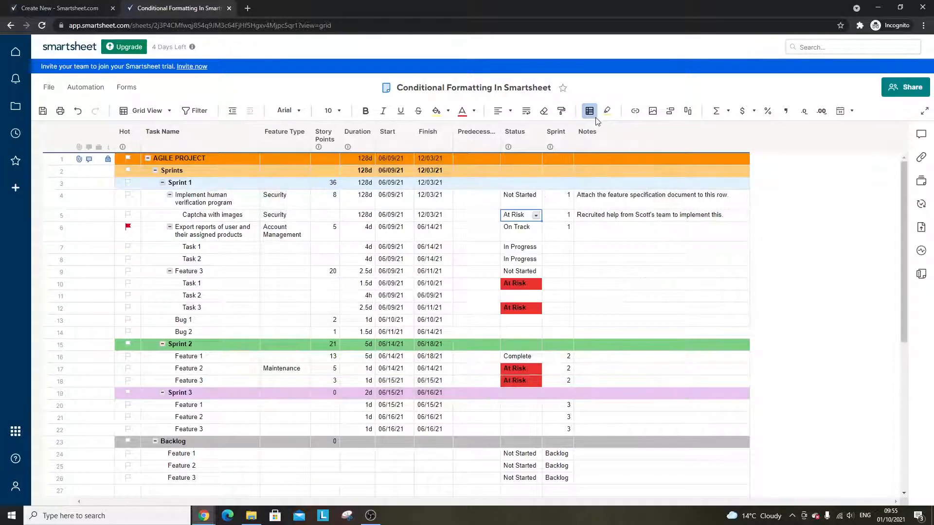
Clone the existing At Risk rule in the sheet's conditional formatting rules
left_click(607, 111)
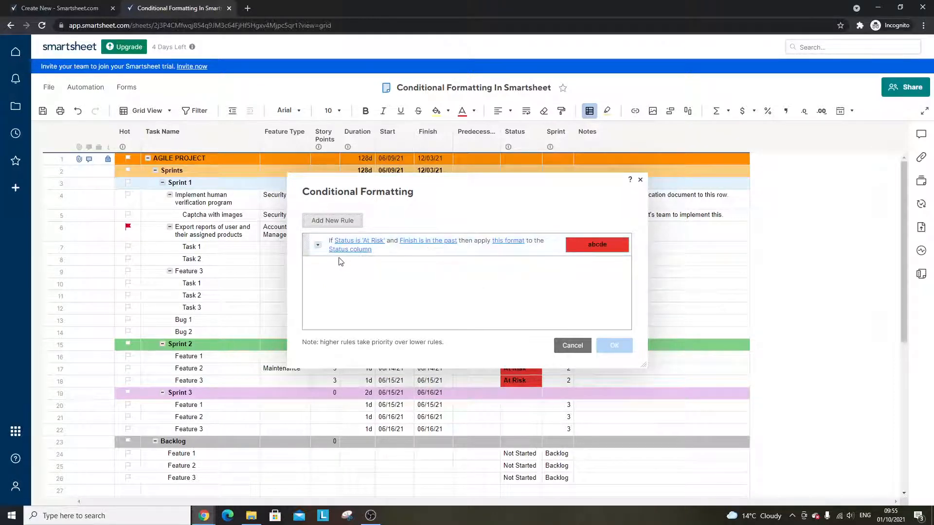
left_click(318, 245)
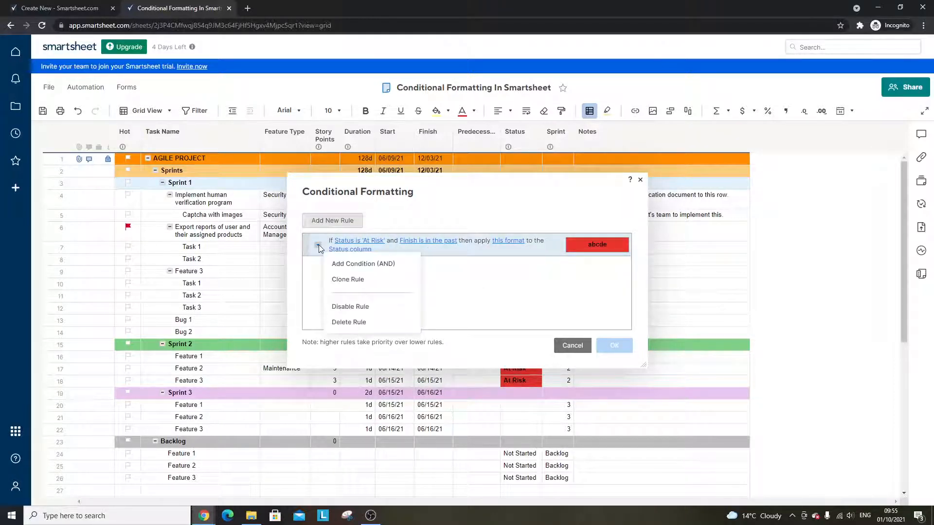
key("Escape")
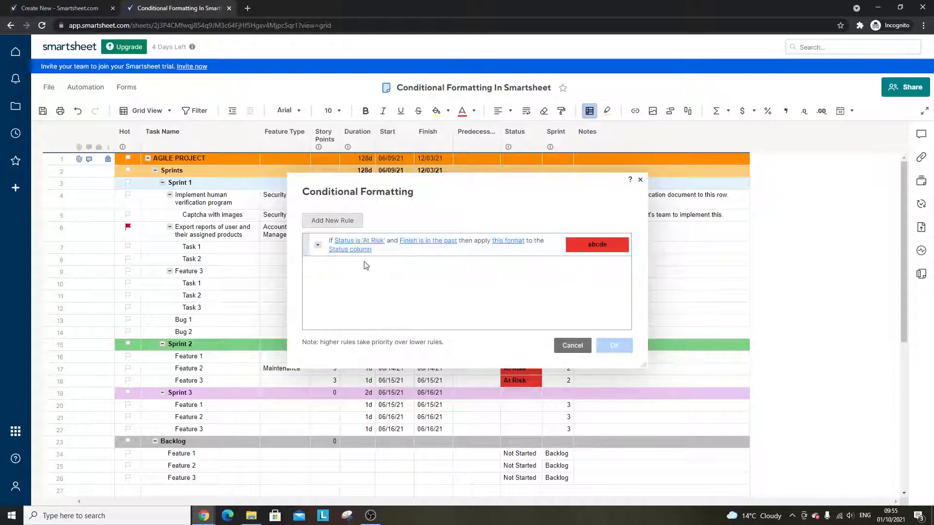
left_click(319, 245)
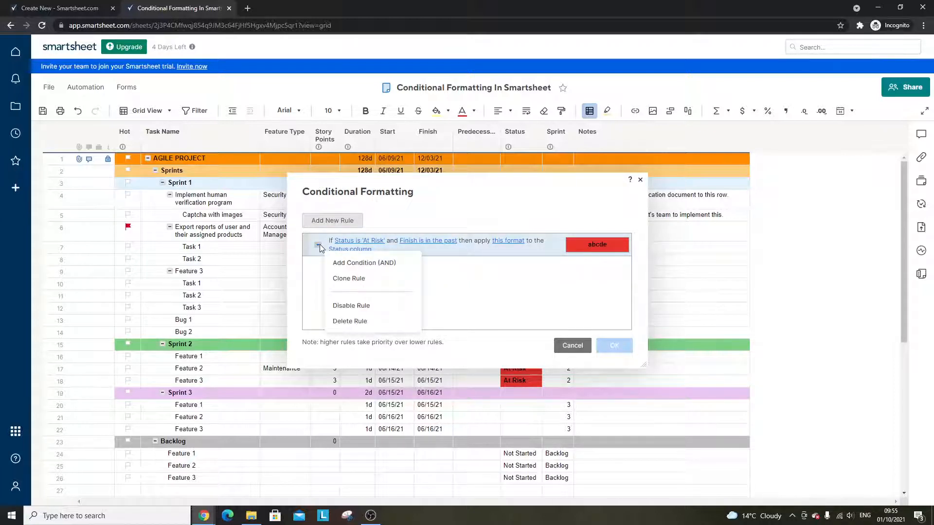
left_click(378, 275)
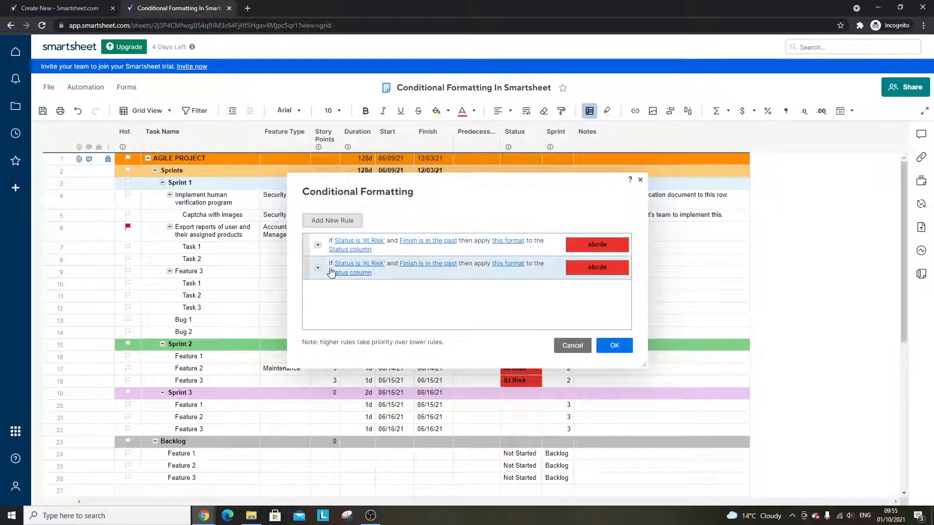
Check the cloned rule's Finish condition without changing it, and delete the cloned rule
left_click(443, 267)
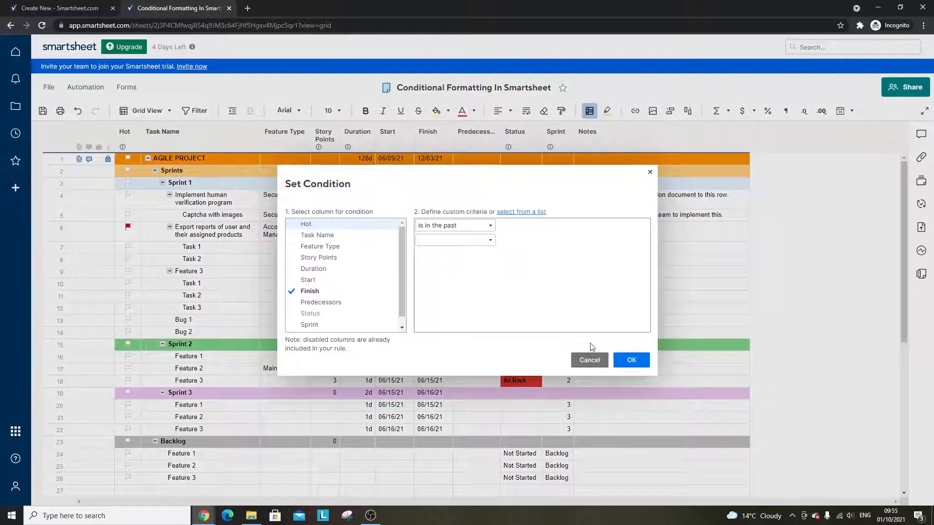
left_click(590, 360)
left_click(319, 268)
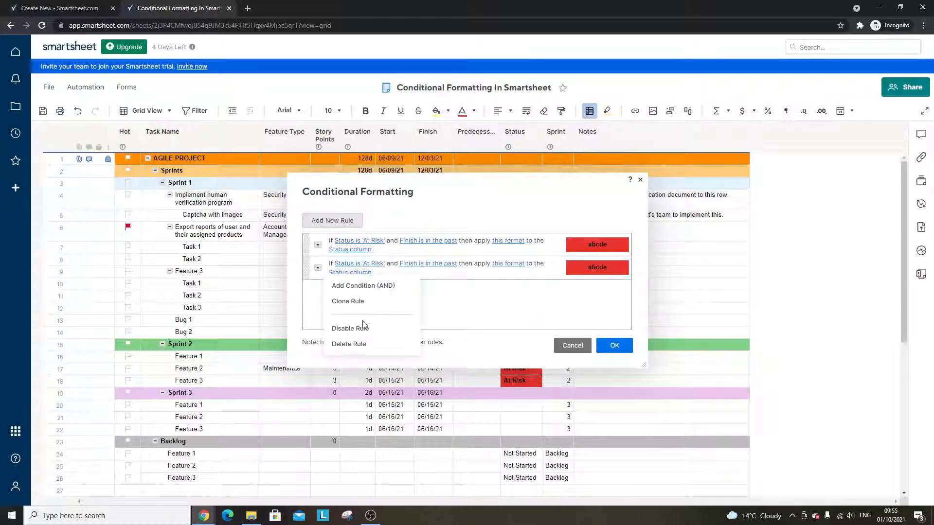
left_click(366, 344)
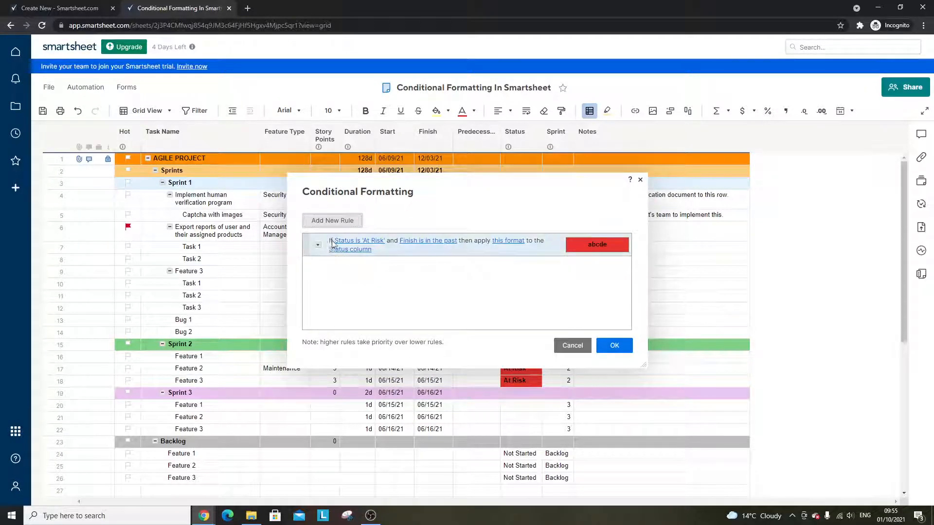
Add a second conditional formatting rule with the condition that Status is At Risk, leaving its format at the default
left_click(336, 220)
left_click(353, 268)
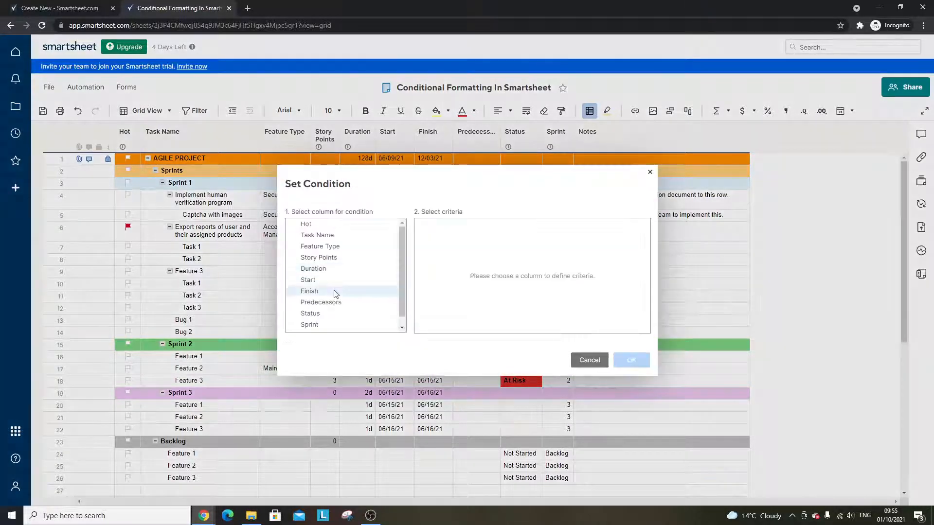
scroll(341, 292, "down", 1)
left_click(336, 304)
left_click(451, 269)
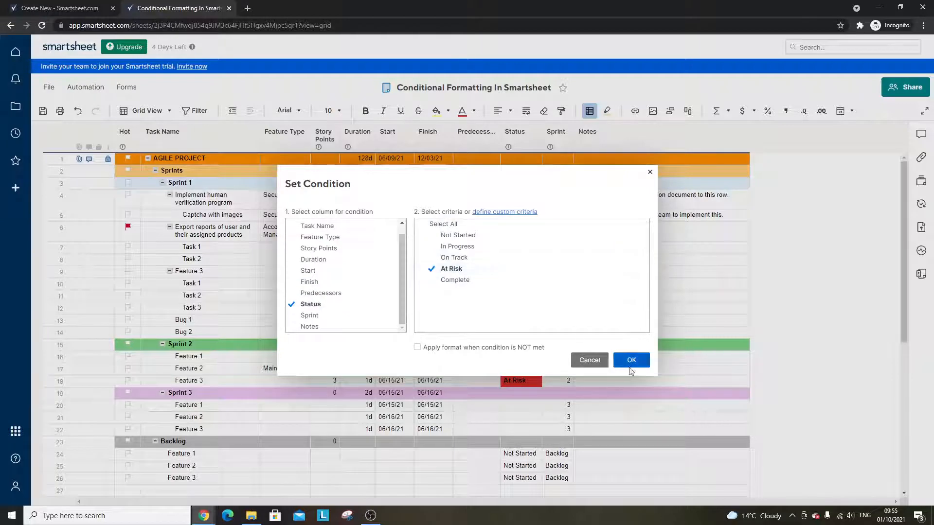
left_click(631, 360)
left_click(441, 268)
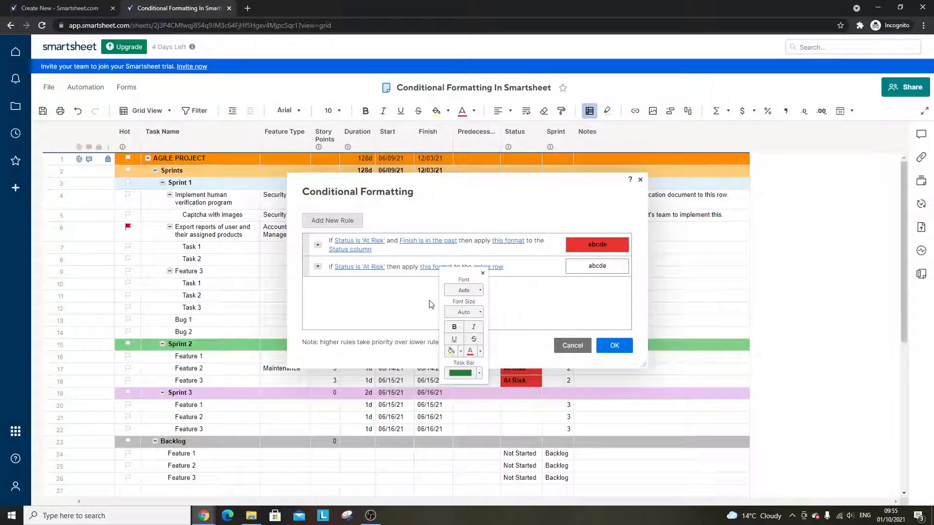
left_click(572, 318)
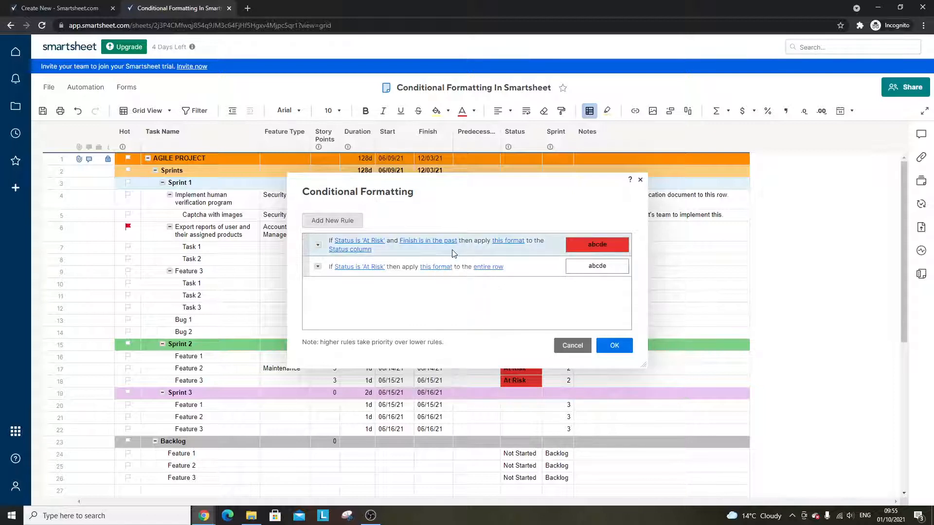
Delete the conditional formatting rule that combines Status is At Risk with a Finish date in the past
left_click(318, 245)
left_click(366, 324)
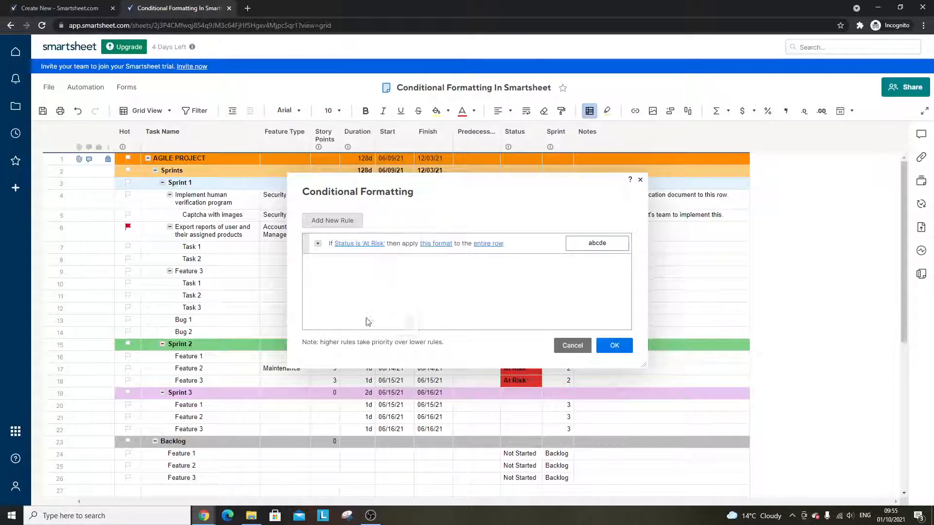
Try red text on a black background as the format of the remaining At Risk rule
left_click(432, 244)
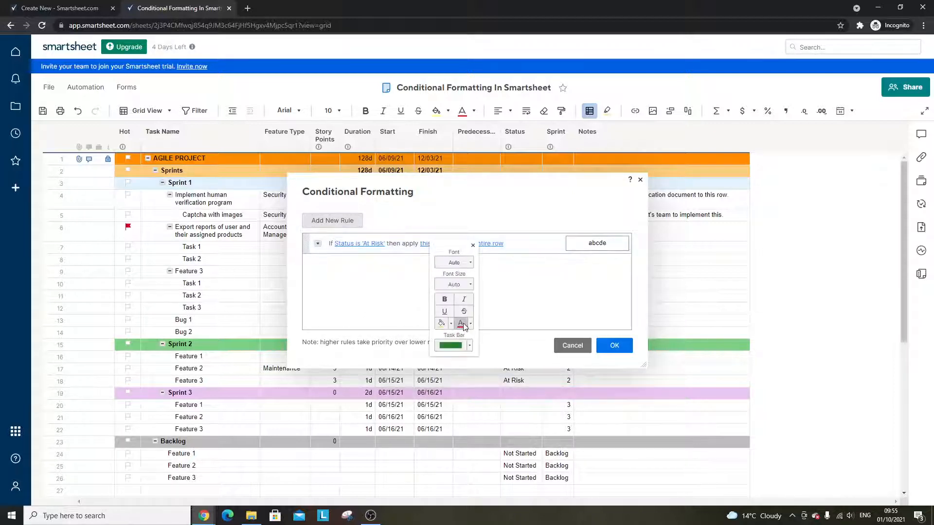
left_click(470, 325)
left_click(486, 342)
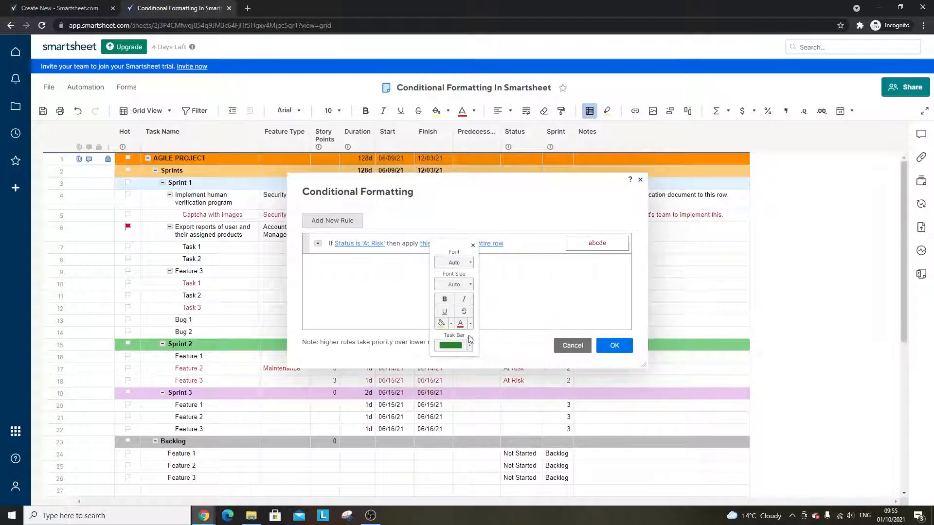
left_click(452, 325)
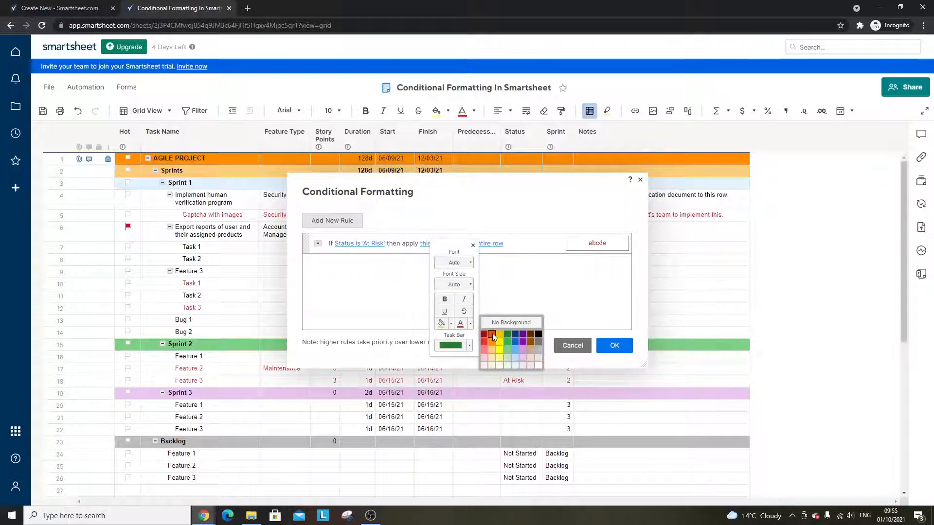
left_click(537, 334)
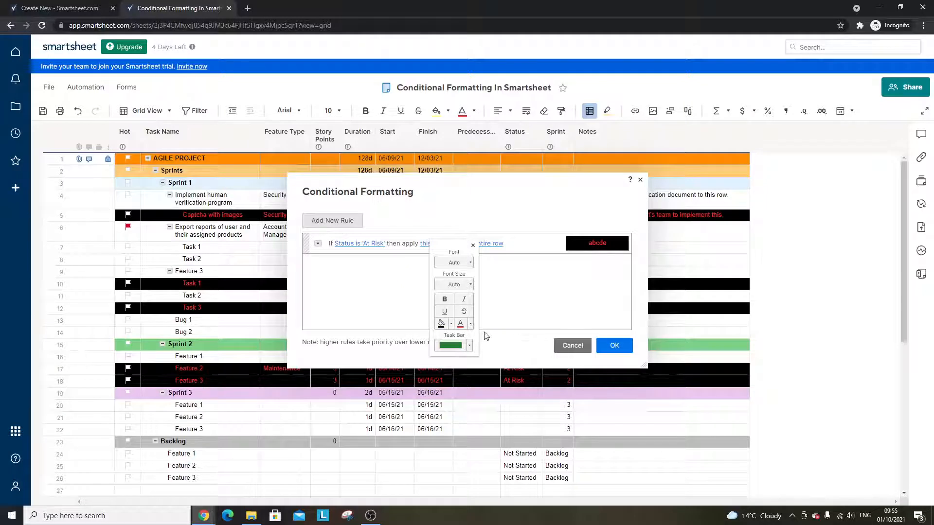
Give the At Risk rule a red background with bold black text and apply it to the sheet
left_click(451, 324)
left_click(486, 344)
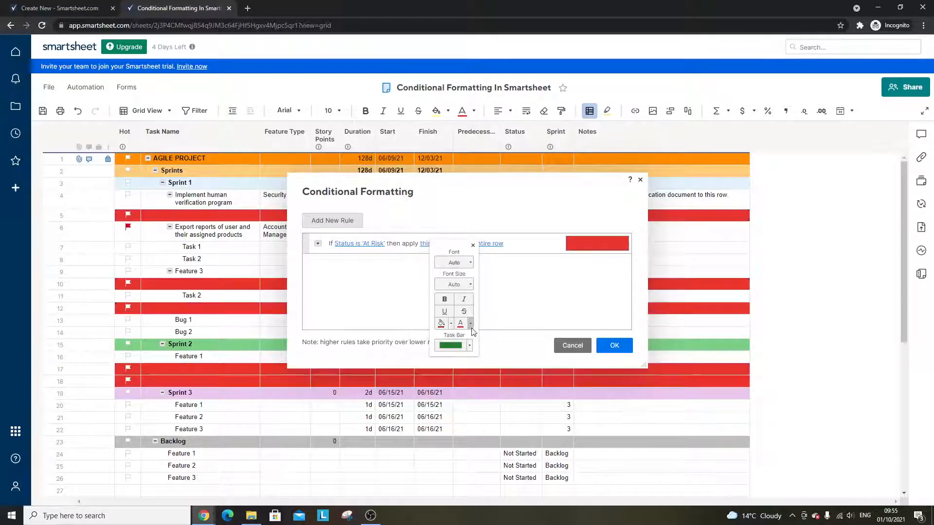
left_click(471, 325)
left_click(538, 334)
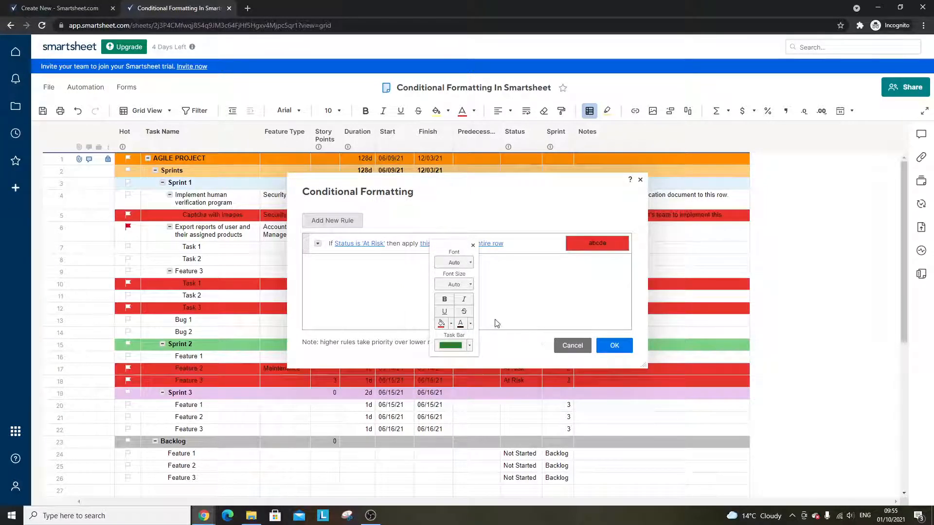
left_click(444, 299)
left_click(599, 346)
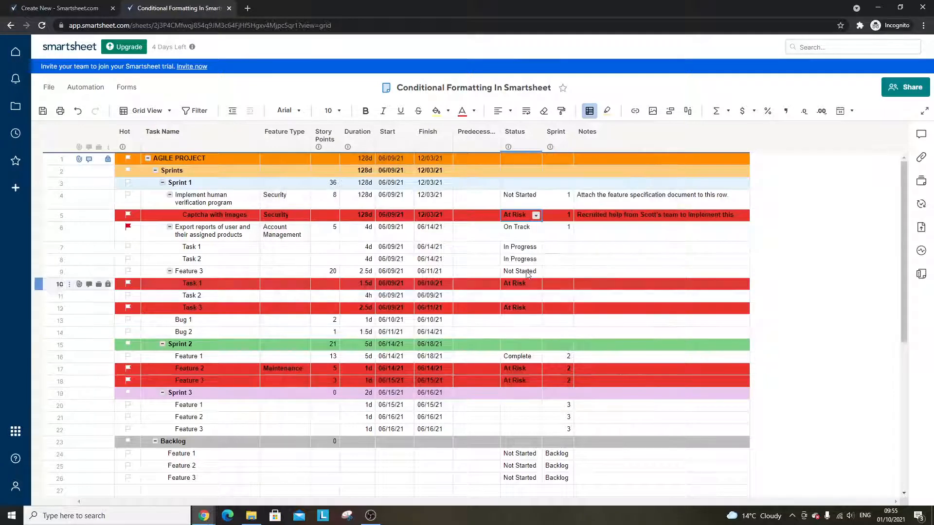
Restrict the At Risk rule's formatting from the entire row to the Status column only
left_click(589, 110)
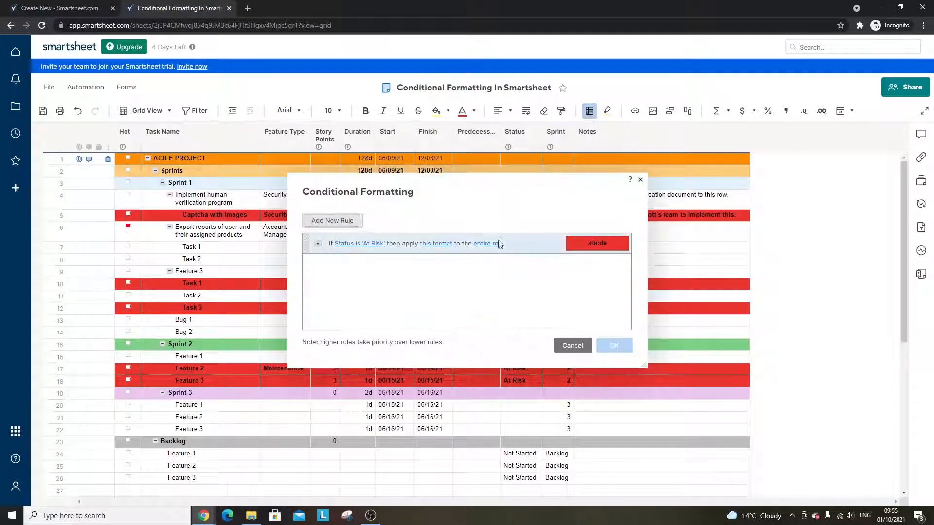
left_click(488, 244)
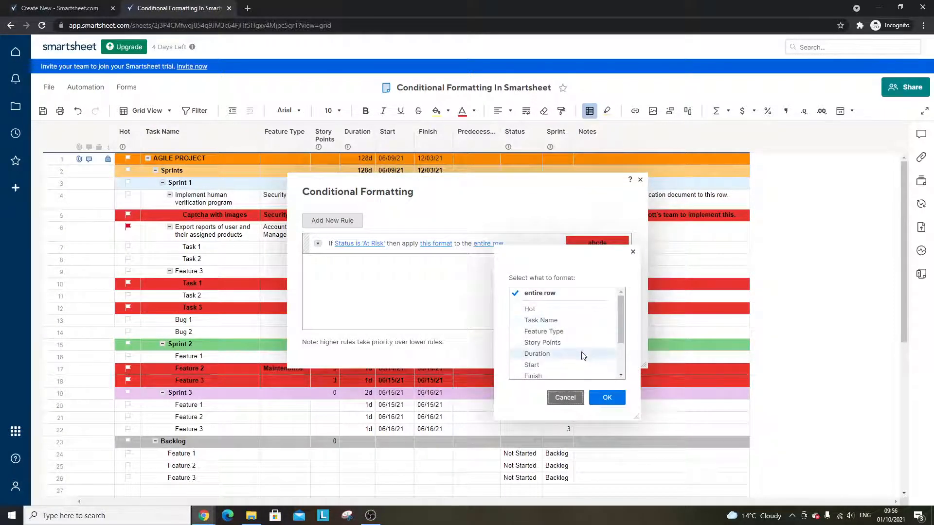
scroll(565, 372, "down", 2)
left_click(577, 357)
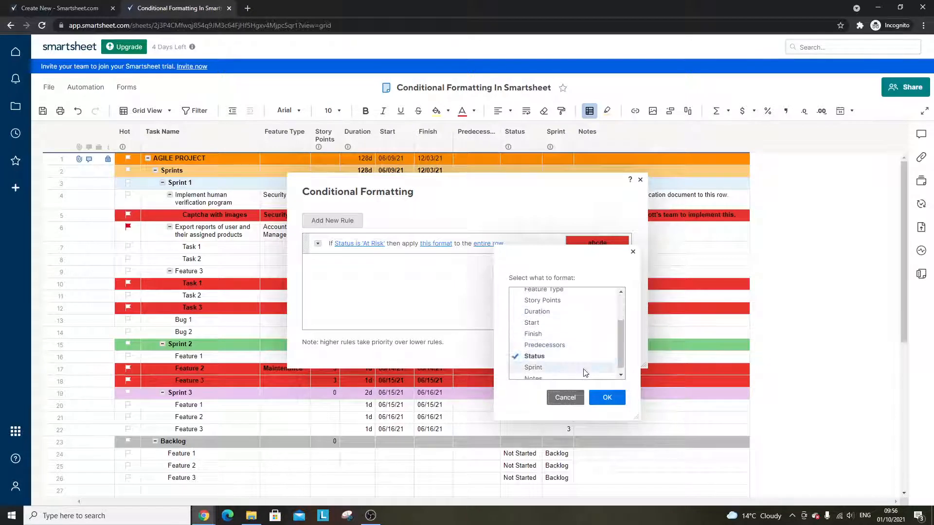
left_click(607, 398)
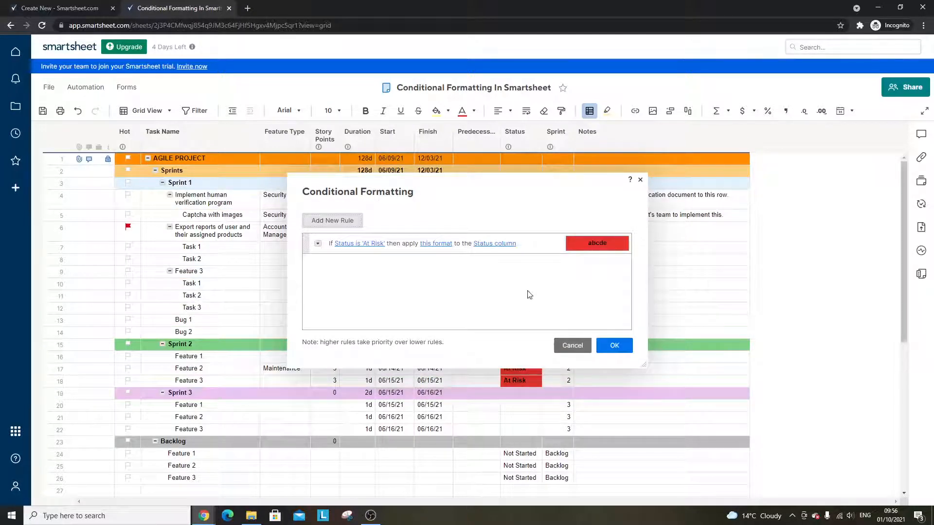
Clone the At Risk rule and add In Progress to the Status criteria of the clone
left_click(317, 244)
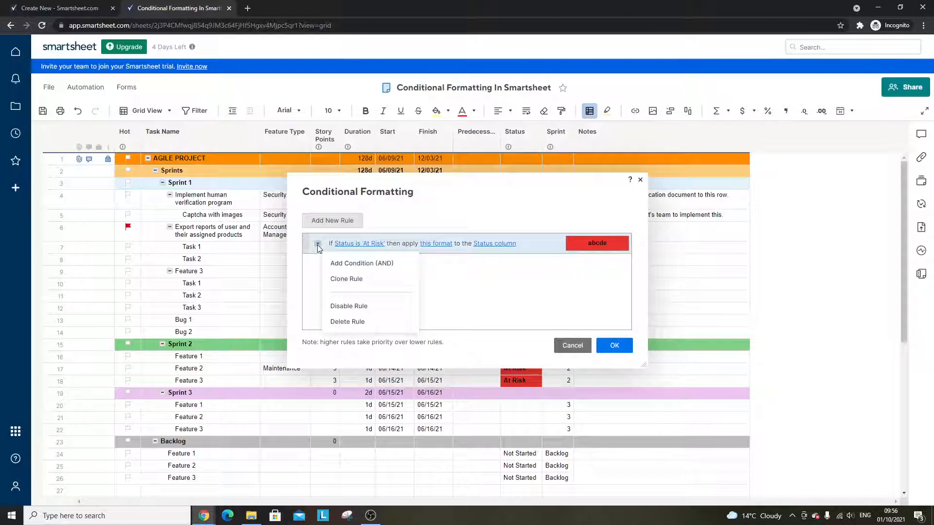
left_click(353, 285)
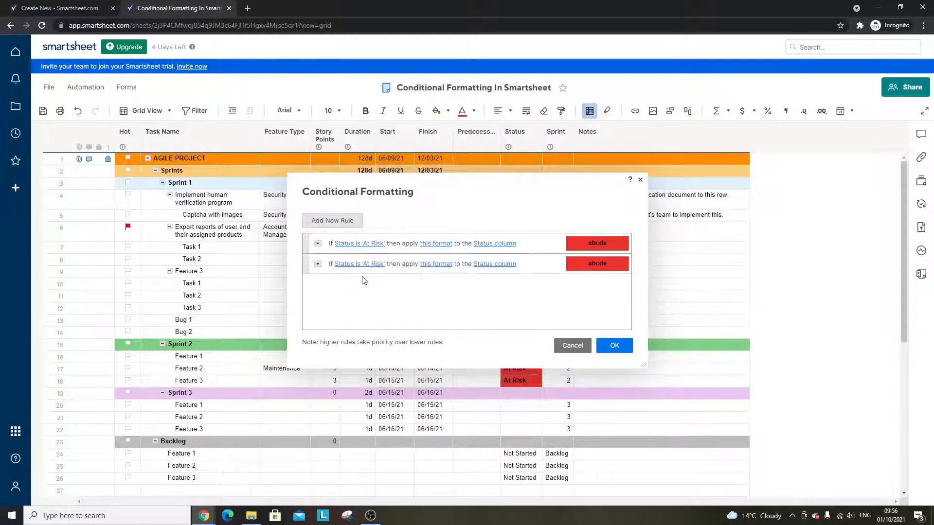
left_click(371, 264)
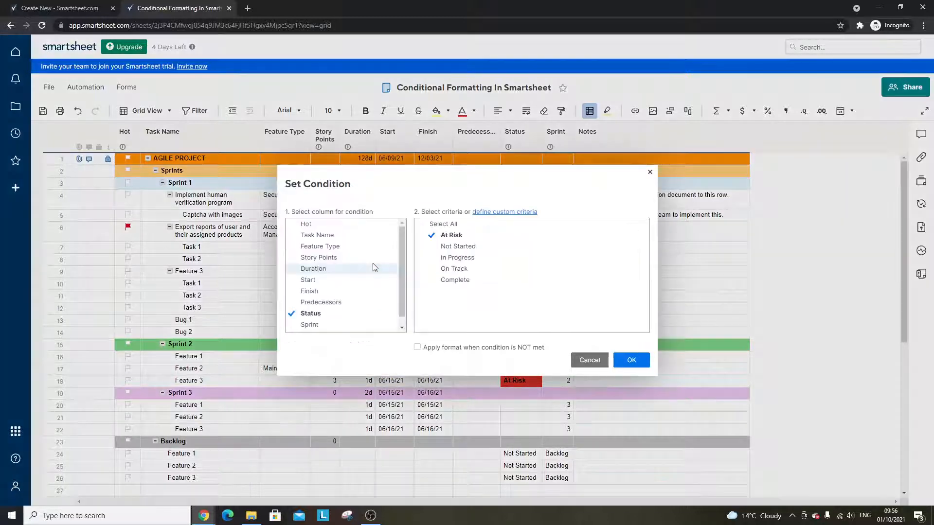
left_click(465, 258)
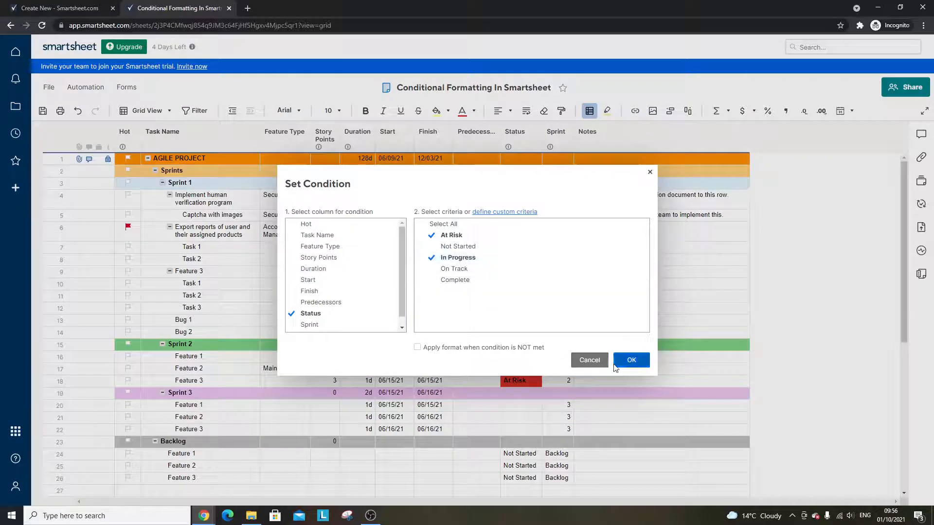
left_click(631, 360)
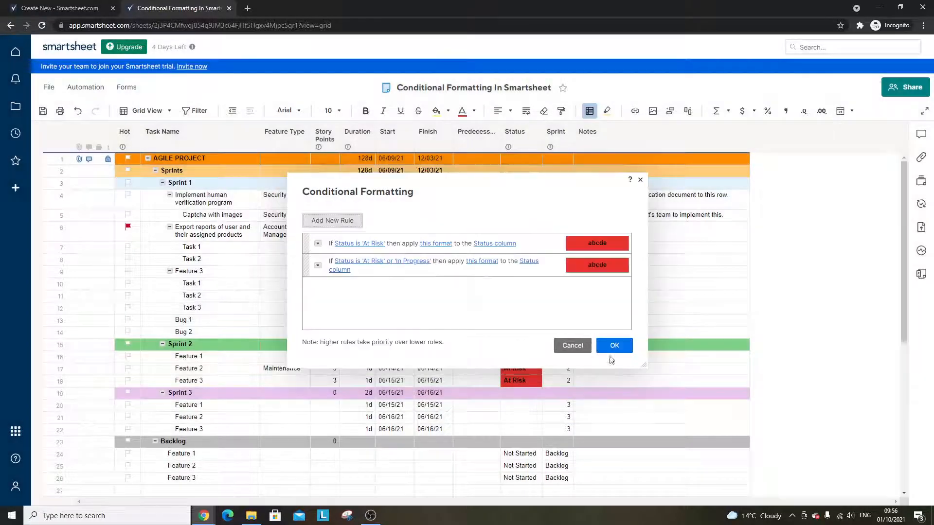
Set the background of the At Risk or In Progress rule to dark green and apply the rules
left_click(491, 262)
left_click(513, 344)
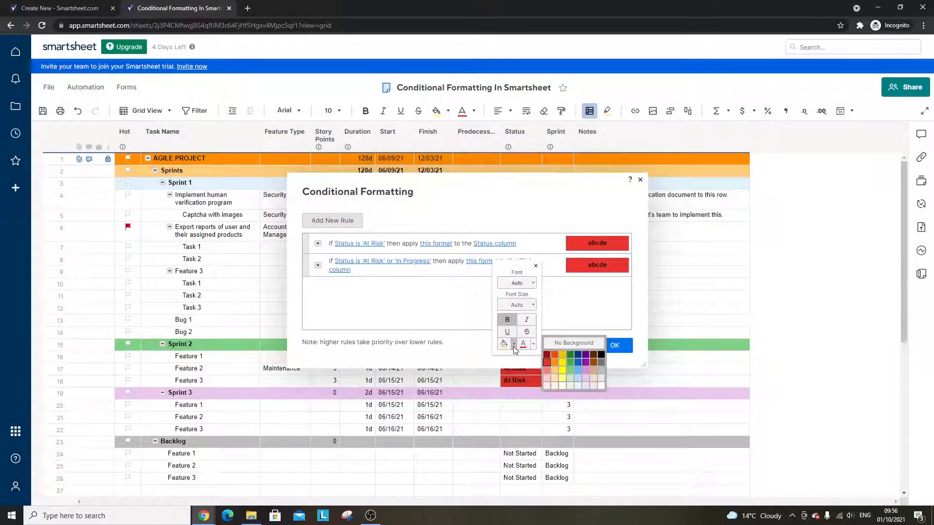
left_click(570, 354)
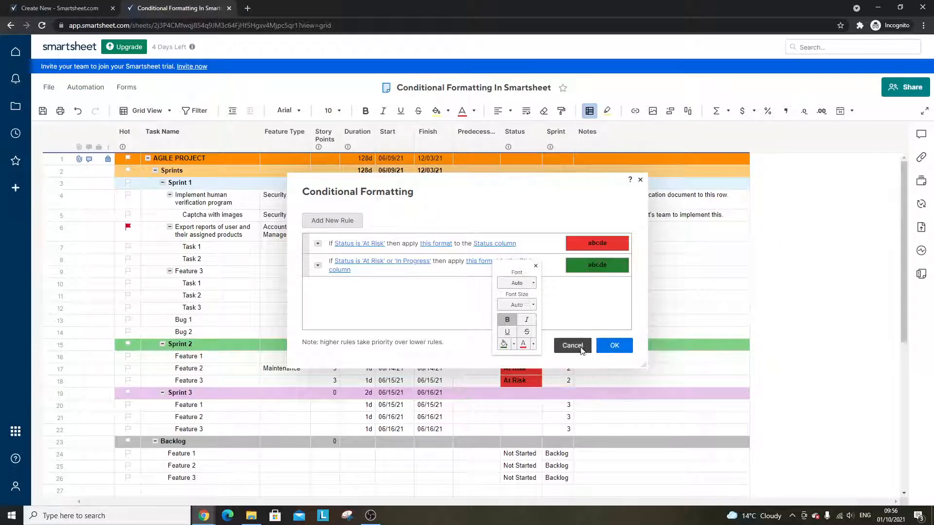
left_click(584, 312)
left_click(613, 345)
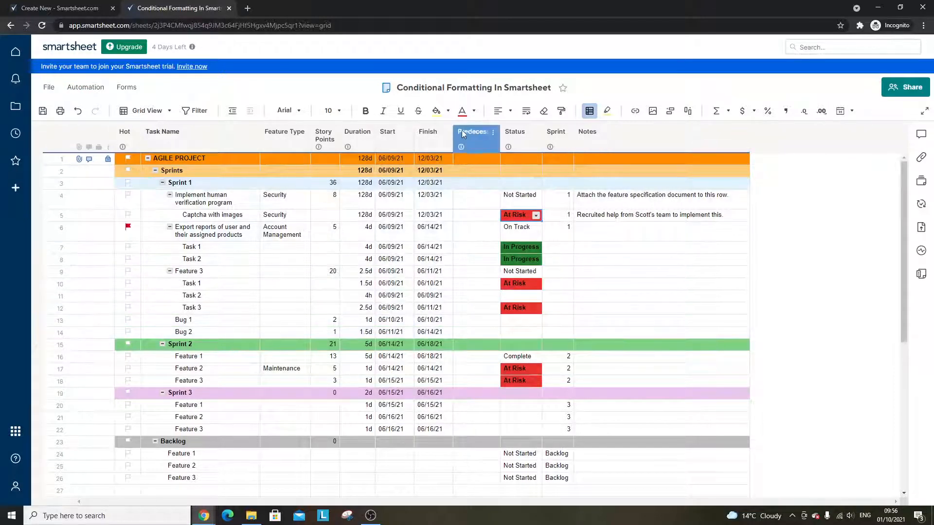
Disable the red rule for Status is At Risk and apply the change to the sheet
left_click(589, 111)
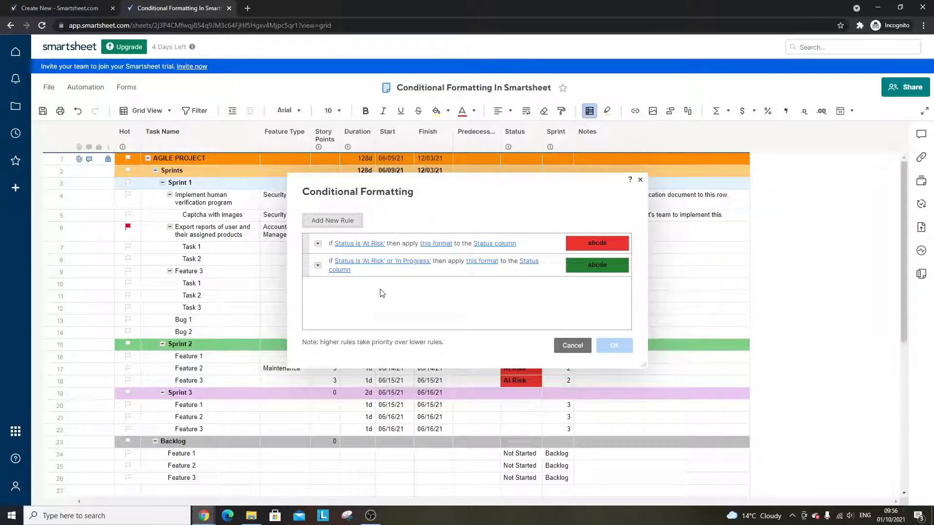
left_click(318, 266)
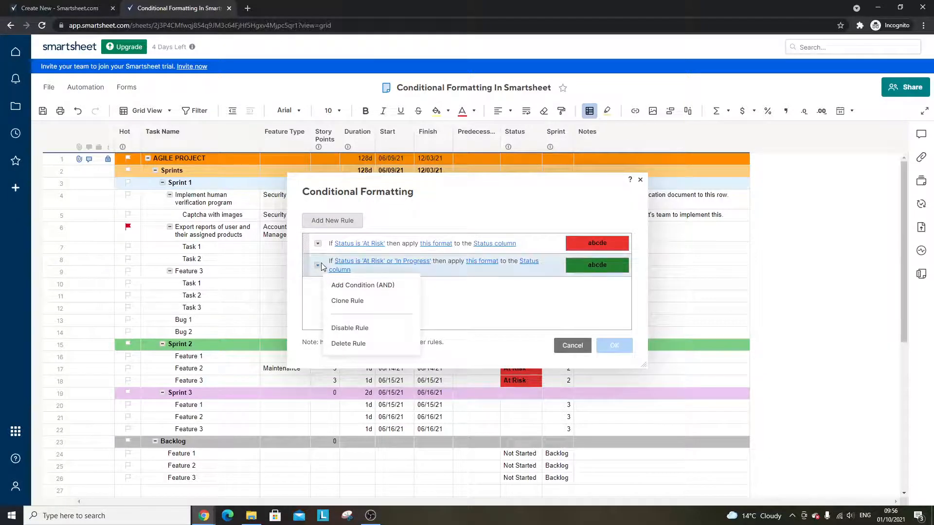
left_click(318, 243)
left_click(319, 243)
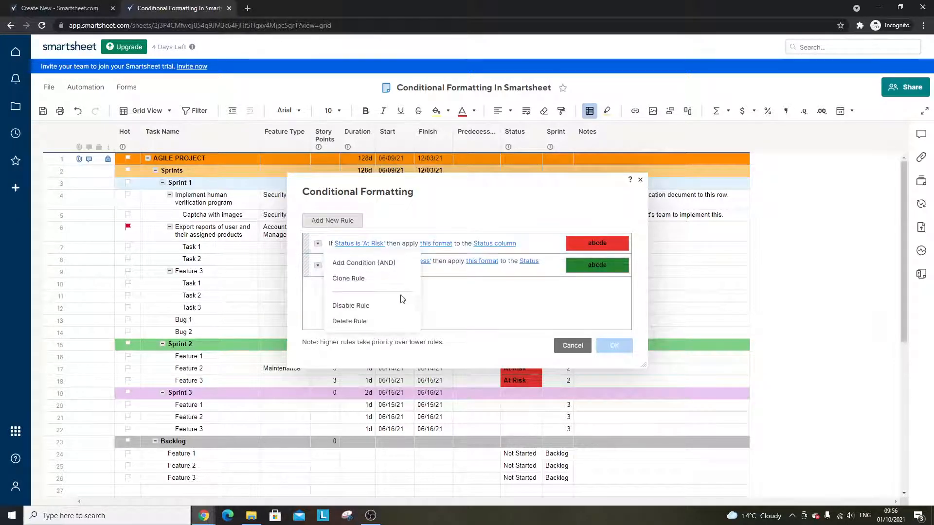
left_click(368, 307)
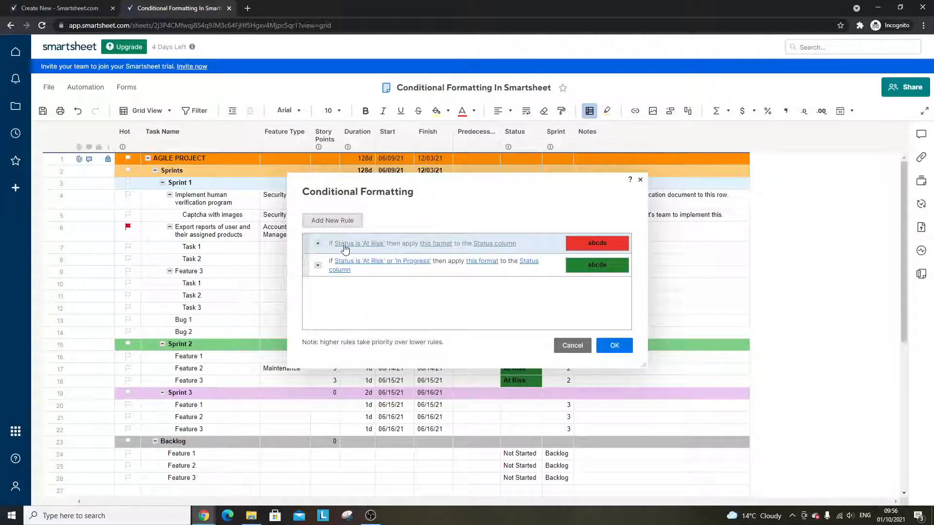
left_click(614, 345)
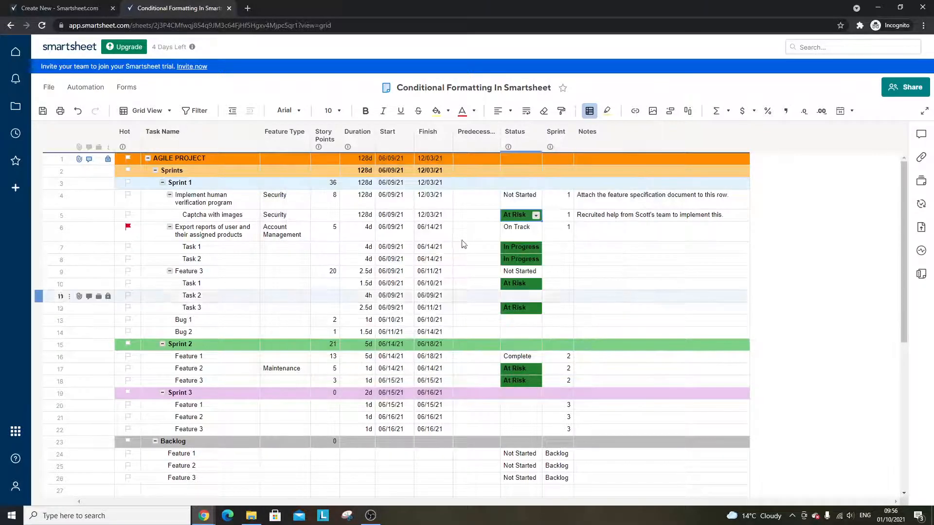
Set the Status of the "Captcha with images" subtask to Not Started
left_click(535, 216)
left_click(539, 229)
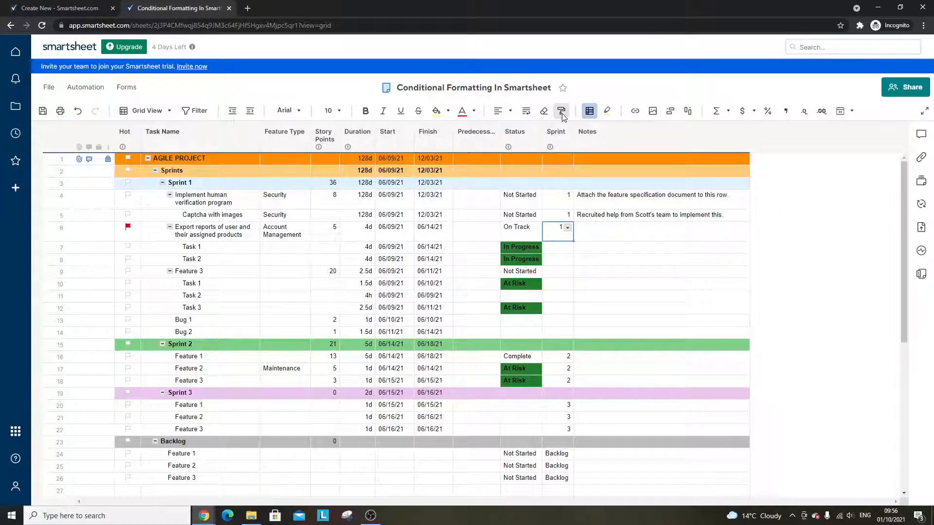
Delete the disabled At Risk rule from the conditional formatting rules and apply the change
left_click(607, 110)
left_click(318, 244)
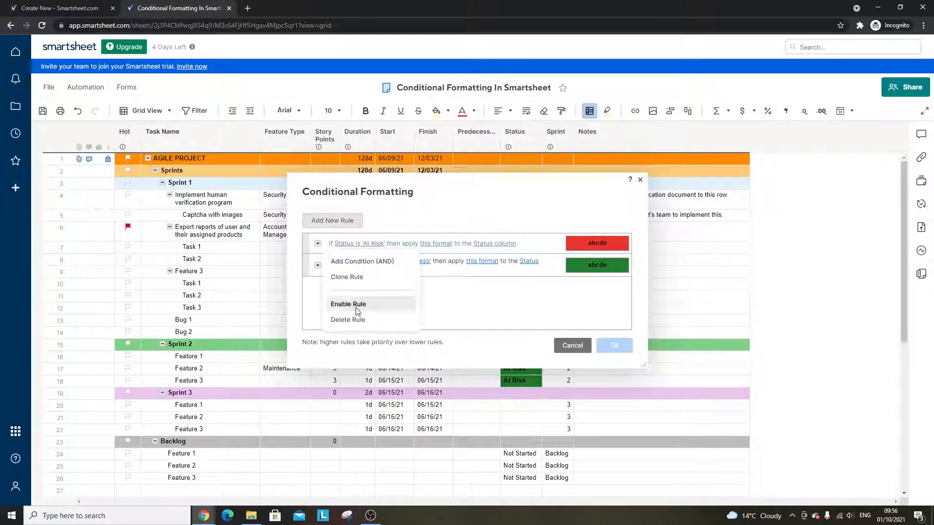
left_click(360, 318)
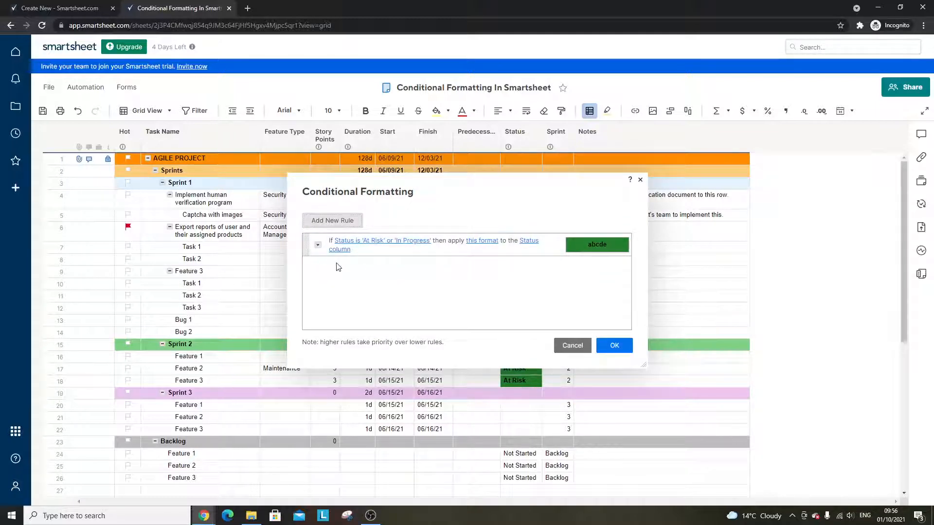
left_click(615, 346)
Review the remaining conditional formatting rule alongside the Status column by moving the rules dialog aside, and close the dialog
left_click(608, 111)
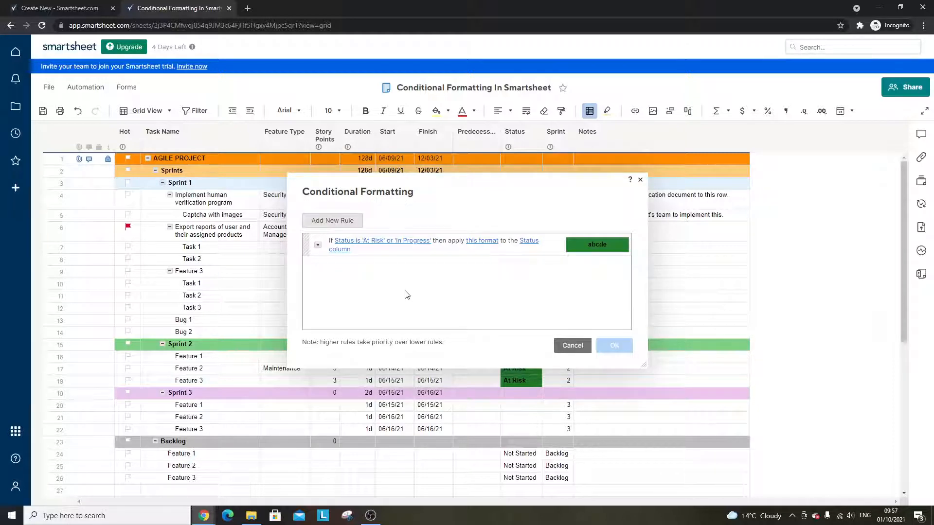
left_click_drag(413, 215, 284, 310)
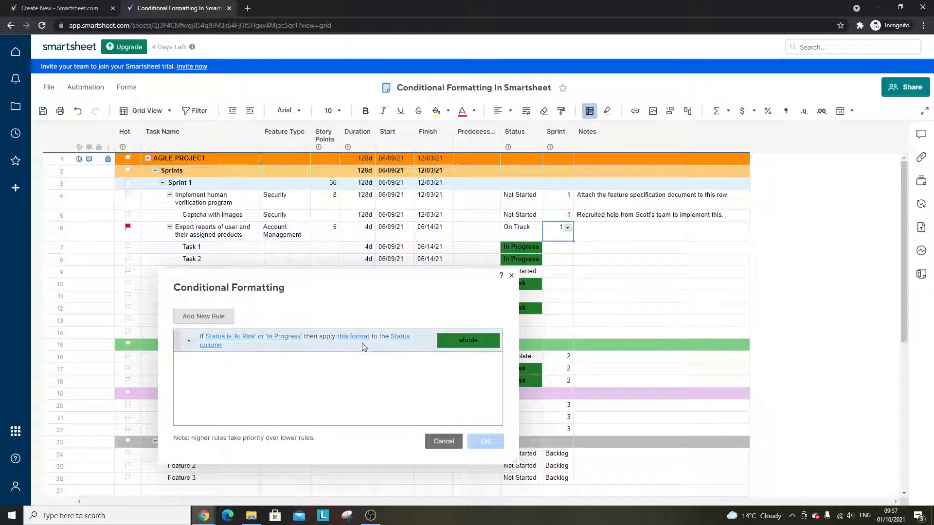
left_click(512, 217)
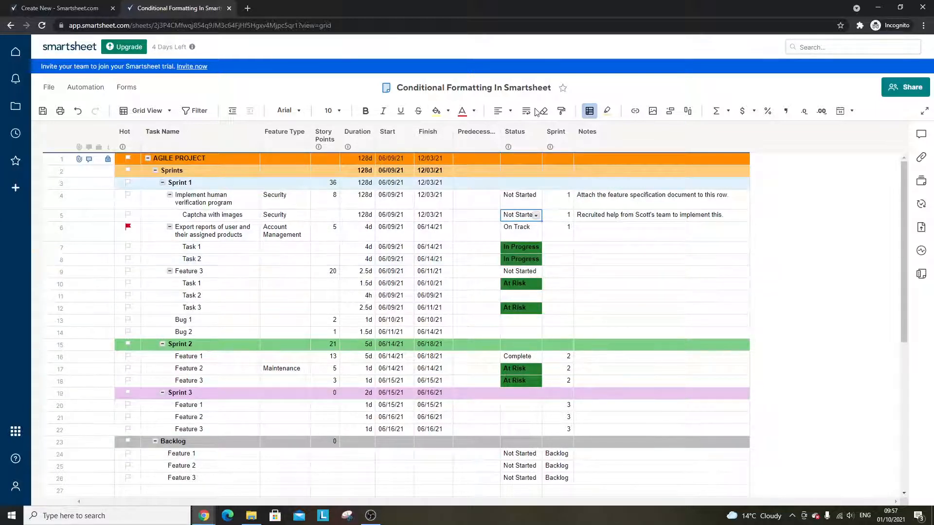
Add two blank conditional formatting rules and open the condition settings of the second blank rule
left_click(590, 113)
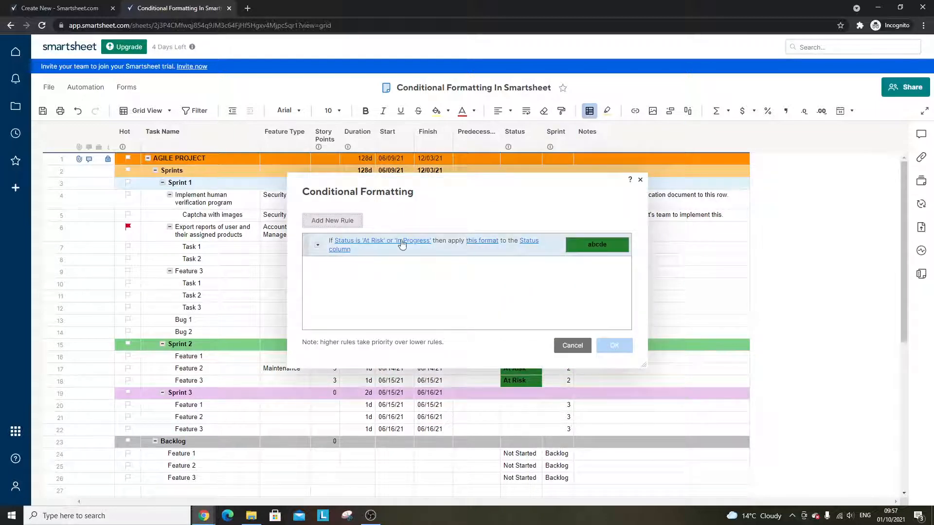
left_click(349, 223)
left_click(350, 224)
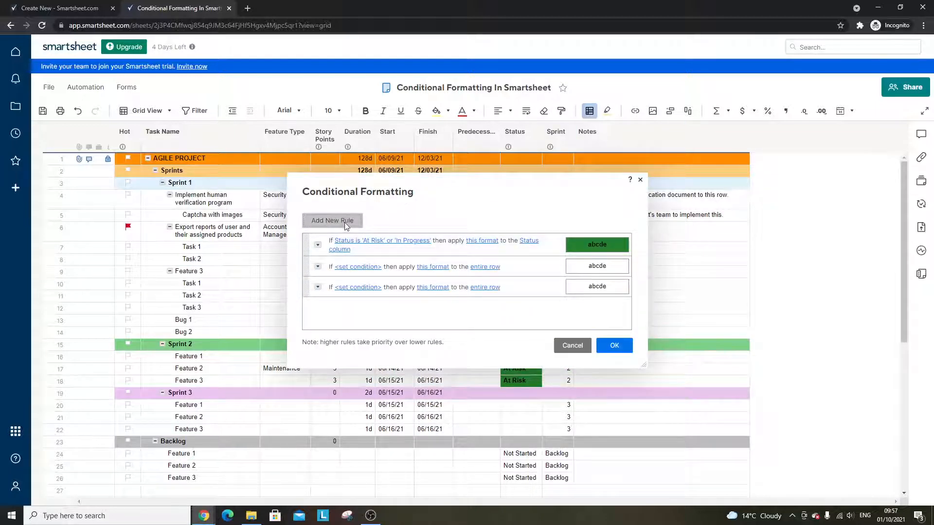
left_click(359, 287)
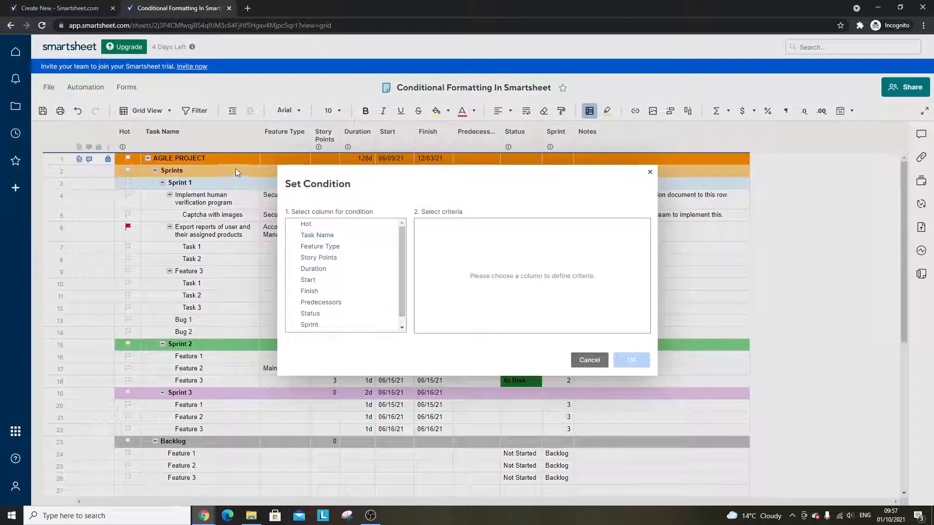
Examine the condition criteria offered for the Task Name, Story Points, Duration, Start and Predecessors columns, and discard the condition and both blank rules
scroll(401, 243, "down", 1)
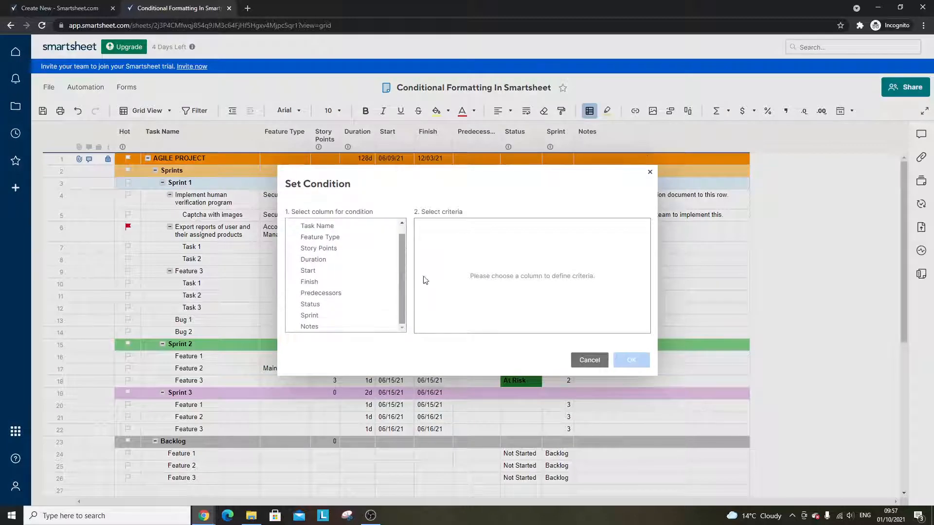
left_click(325, 226)
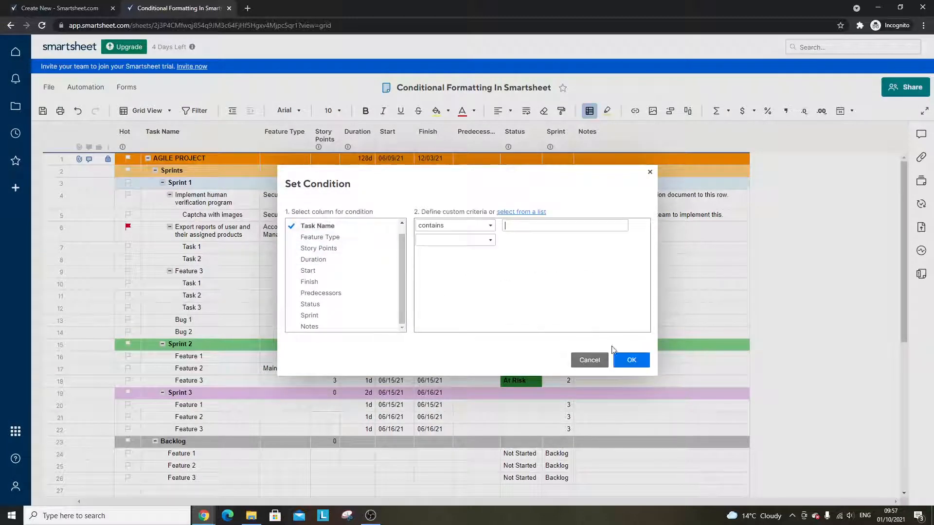
left_click(476, 227)
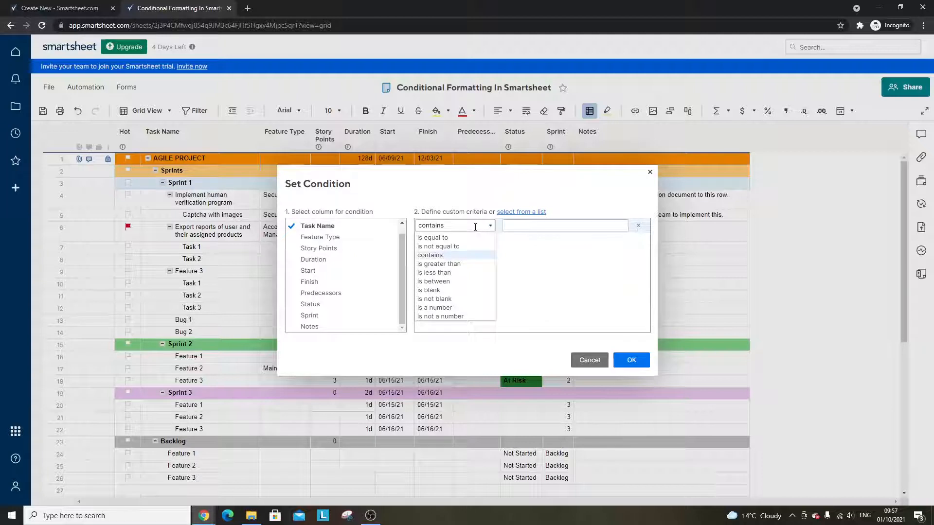
left_click(448, 256)
left_click(375, 248)
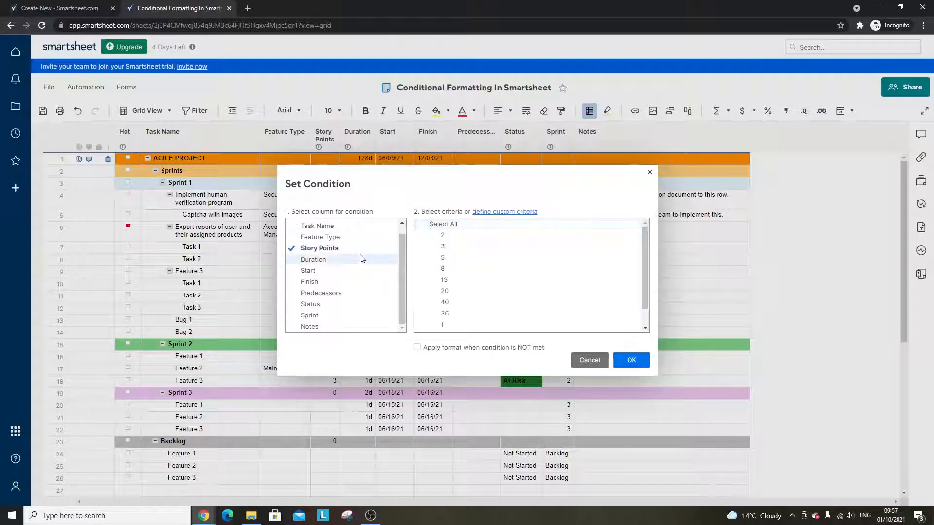
left_click(361, 259)
left_click(385, 271)
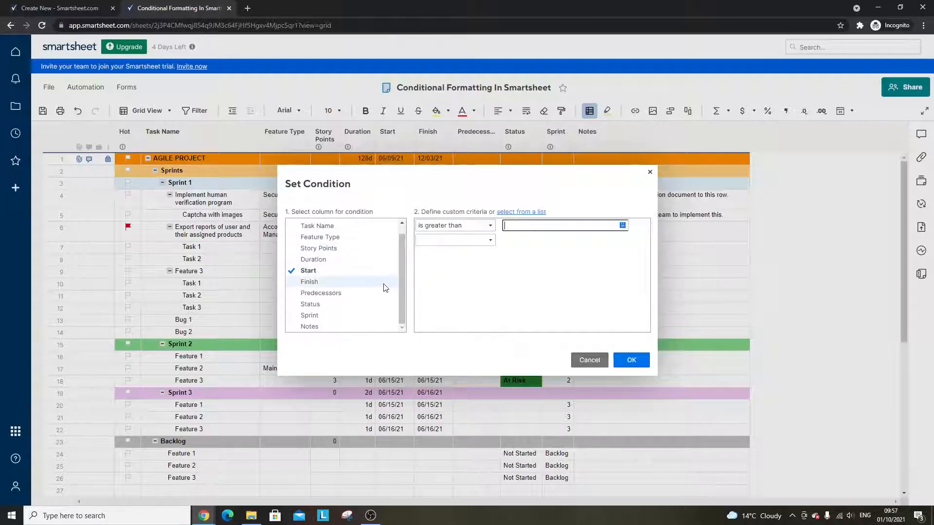
left_click(361, 294)
left_click(585, 359)
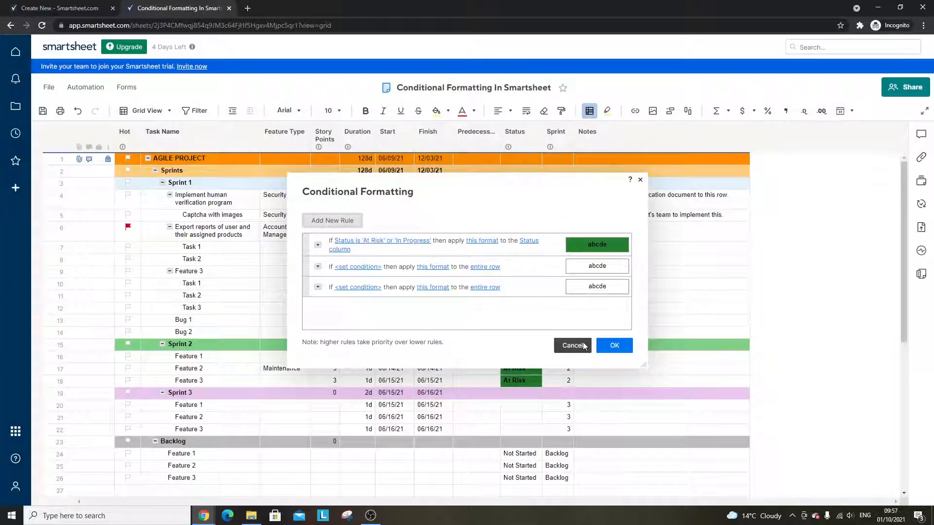
left_click(584, 347)
left_click(543, 309)
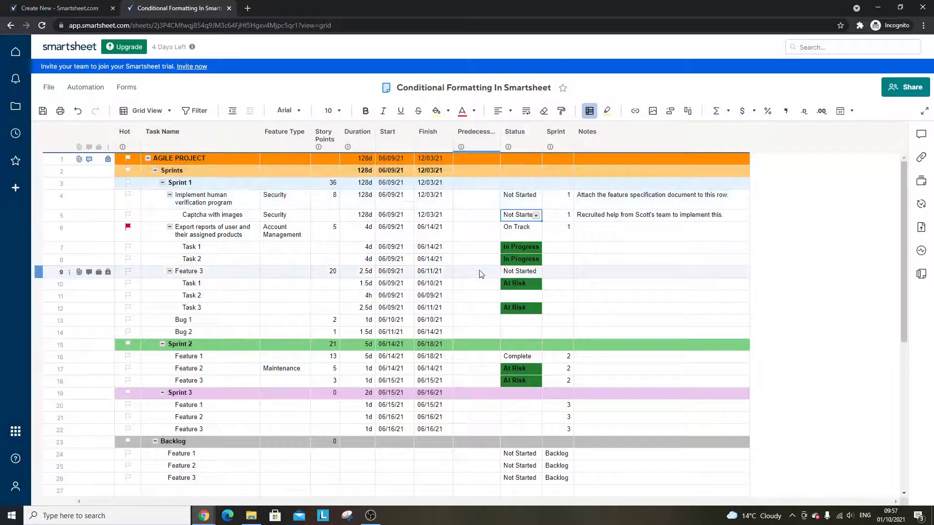